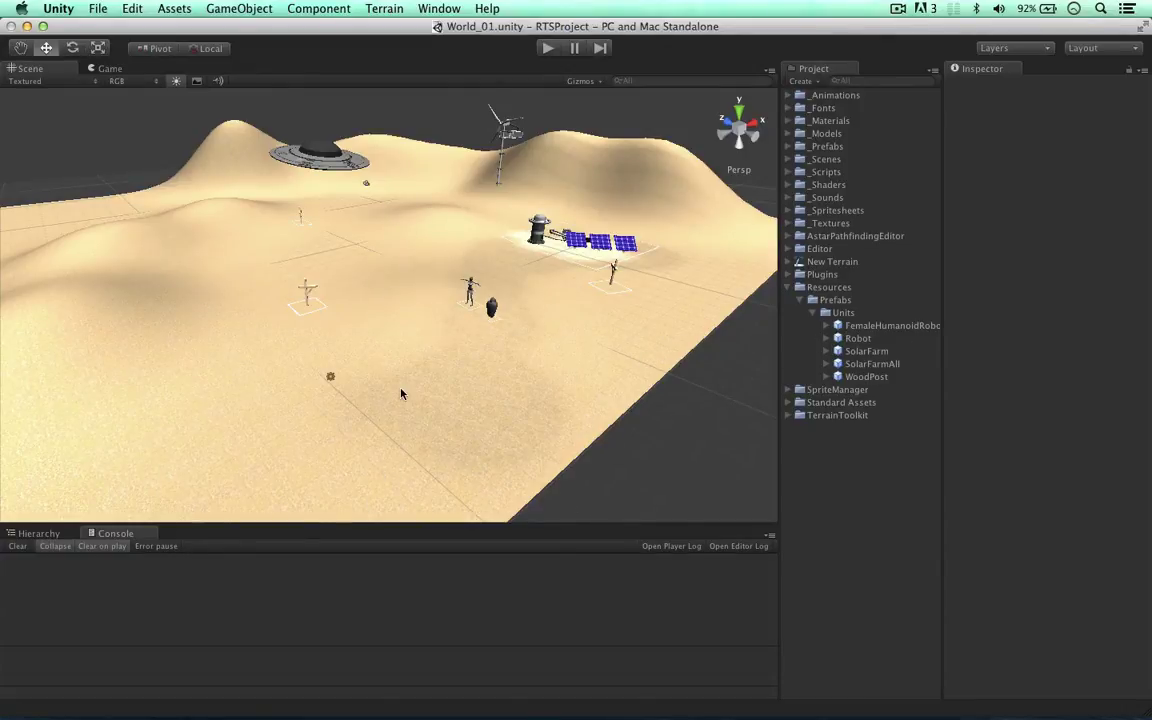
# Step: Select the WoodPost unit in the scene and frame it in the view
pyautogui.keyDown('alt'); pyautogui.moveTo(620, 298); pyautogui.dragTo(419, 316); pyautogui.keyUp('alt')
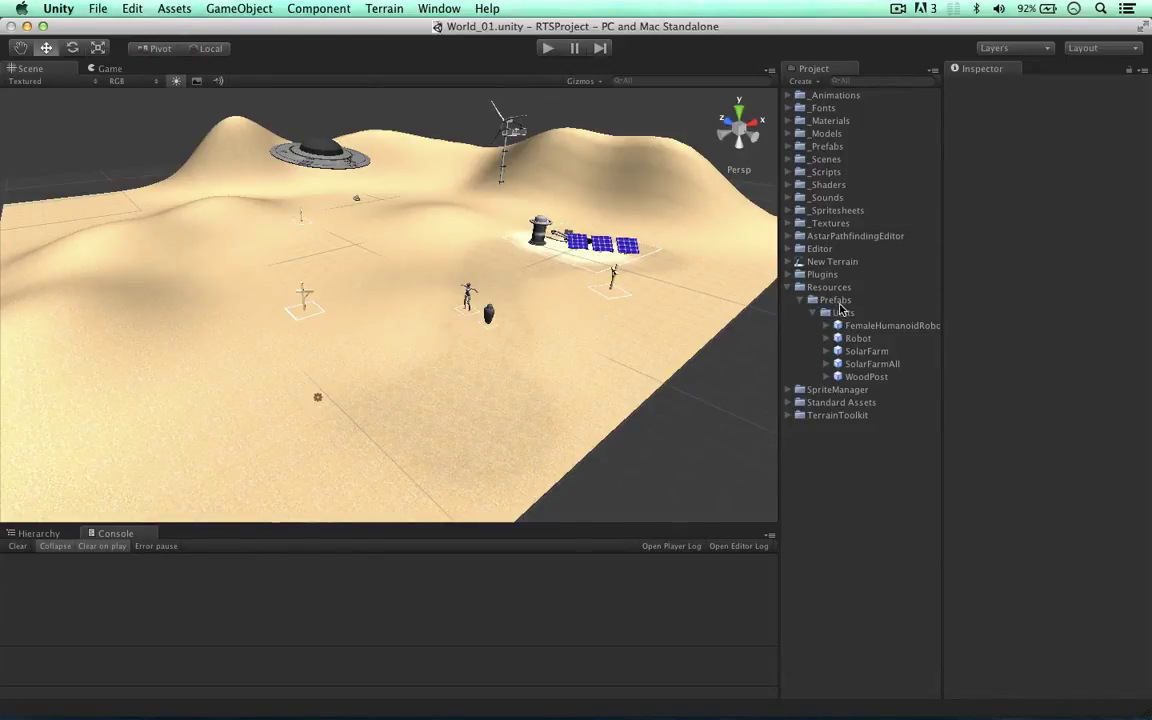
pyautogui.moveTo(638, 275); pyautogui.dragTo(368, 285, button='right')
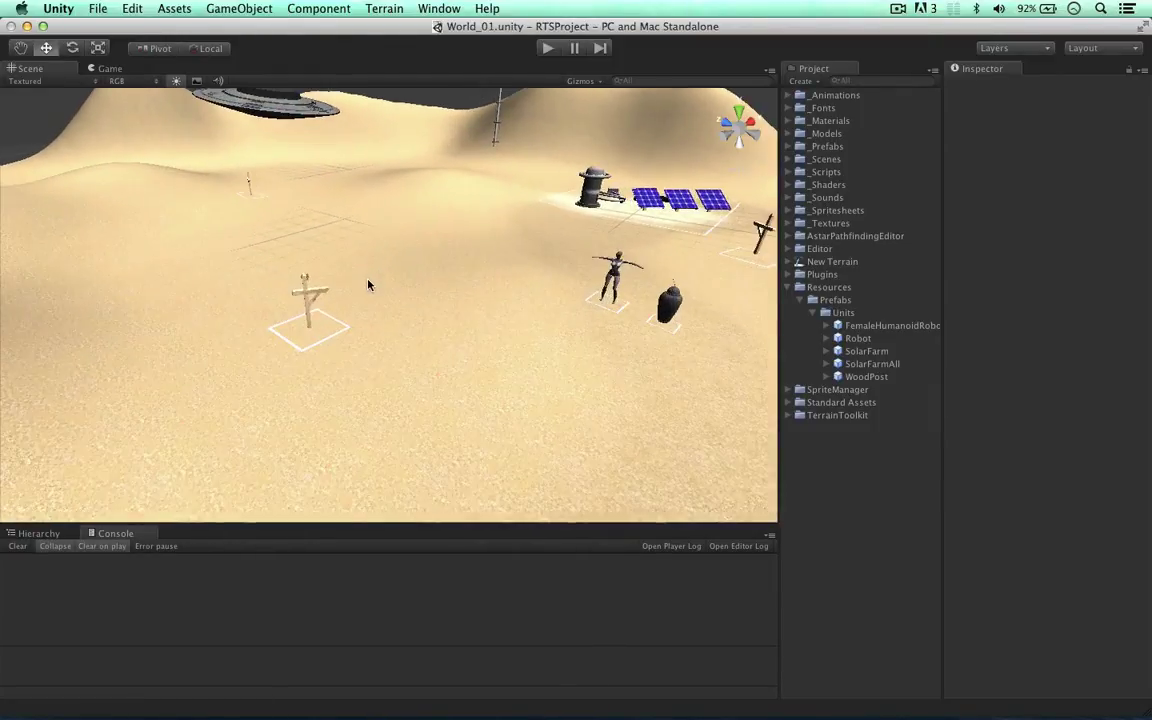
pyautogui.click(302, 296)
pyautogui.press('f')
pyautogui.keyDown('alt'); pyautogui.moveTo(588, 310); pyautogui.dragTo(396, 280); pyautogui.keyUp('alt')
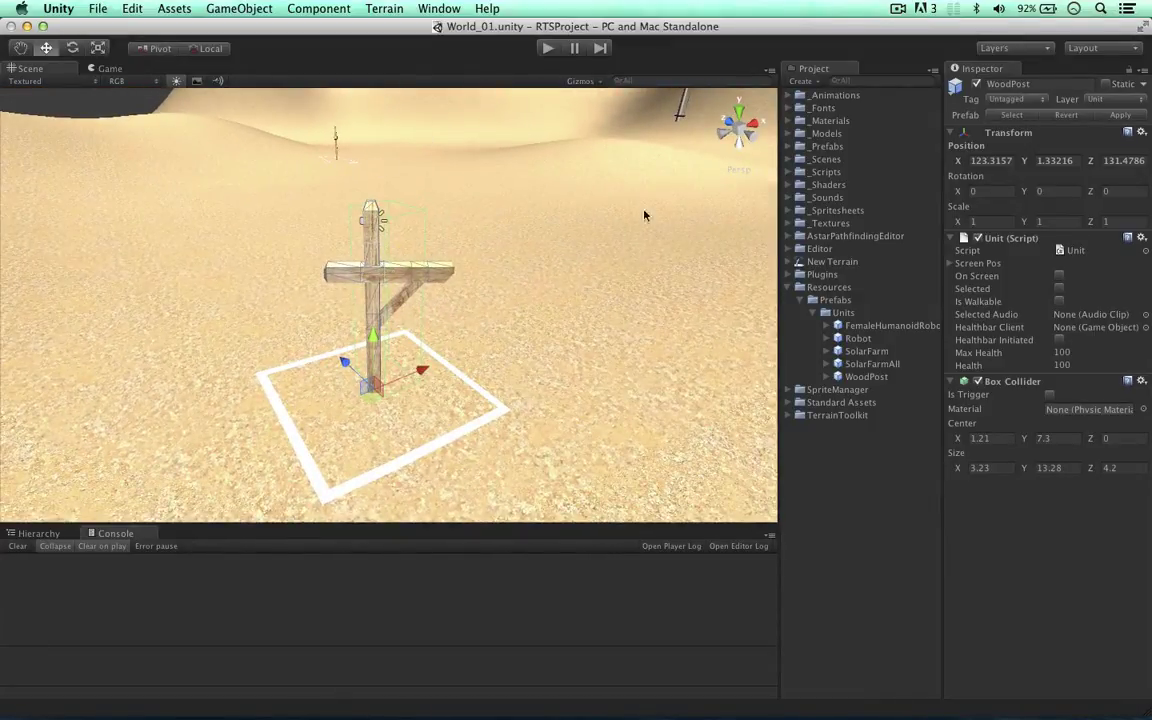
pyautogui.scroll(-2, 620, 212)
pyautogui.moveTo(627, 270)
pyautogui.keyDown('alt'); pyautogui.mouseDown()
pyautogui.moveTo(591, 279)
pyautogui.moveTo(613, 257)
pyautogui.mouseUp(); pyautogui.keyUp('alt')
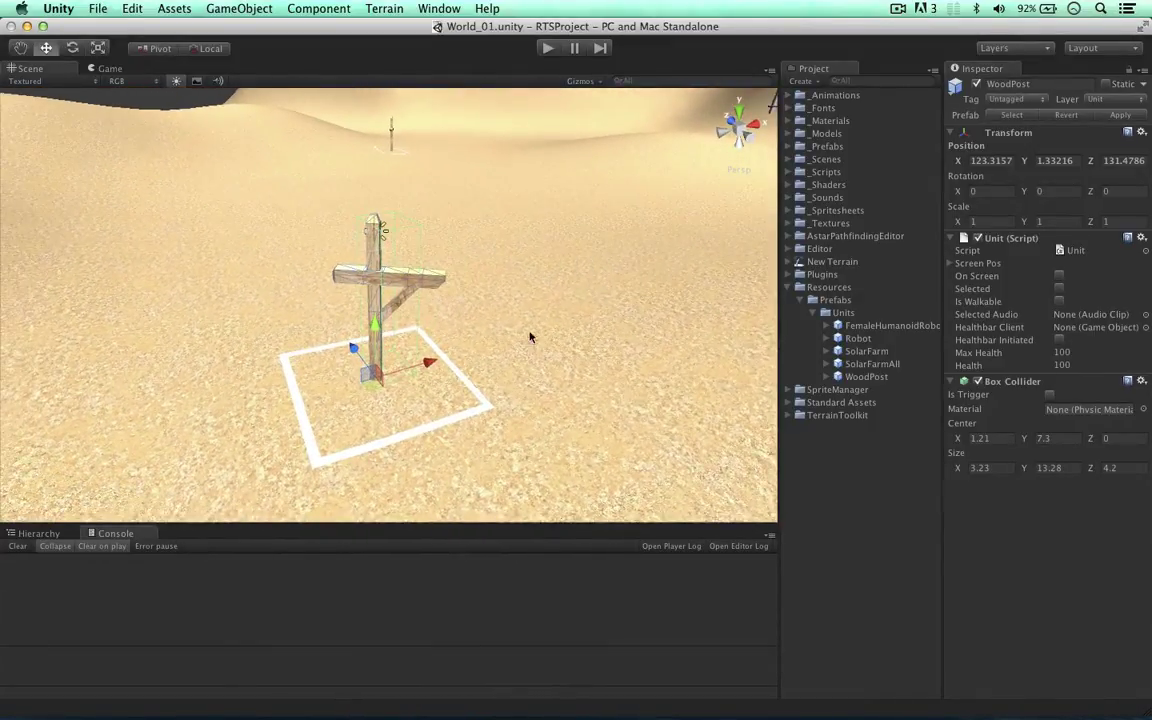
# Step: Expand WoodPost in the Hierarchy and inspect its Selected, Healthbar and DragSelect children
pyautogui.click(40, 533)
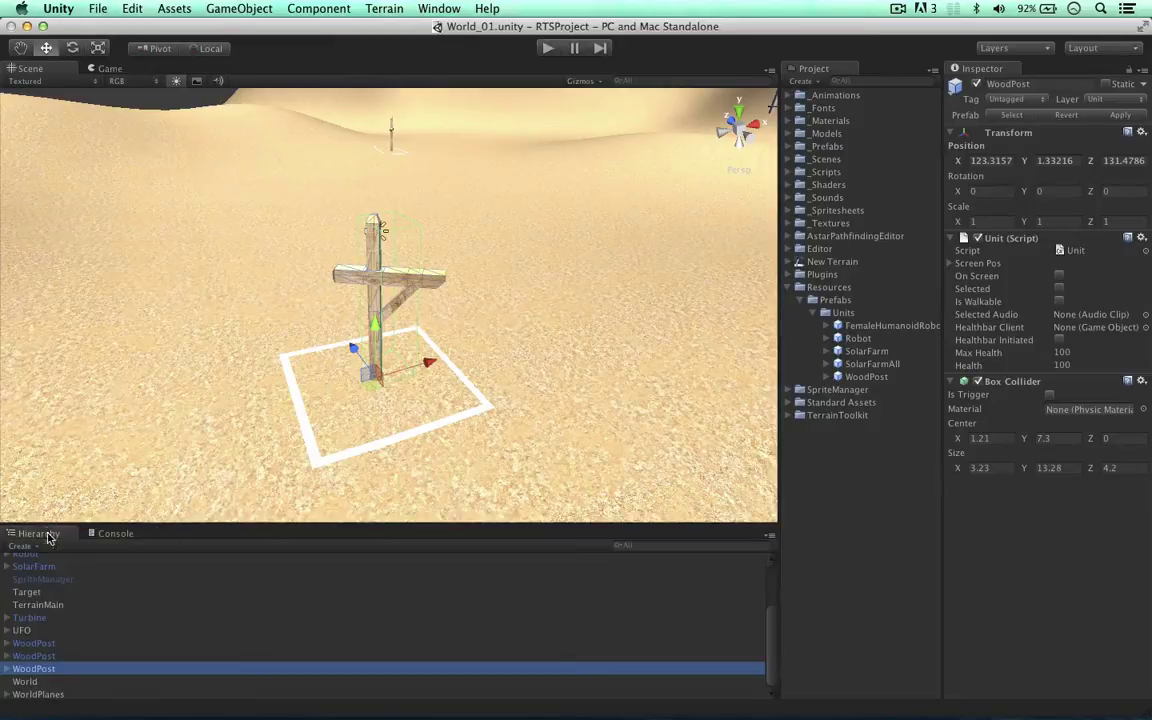
pyautogui.press('Right')
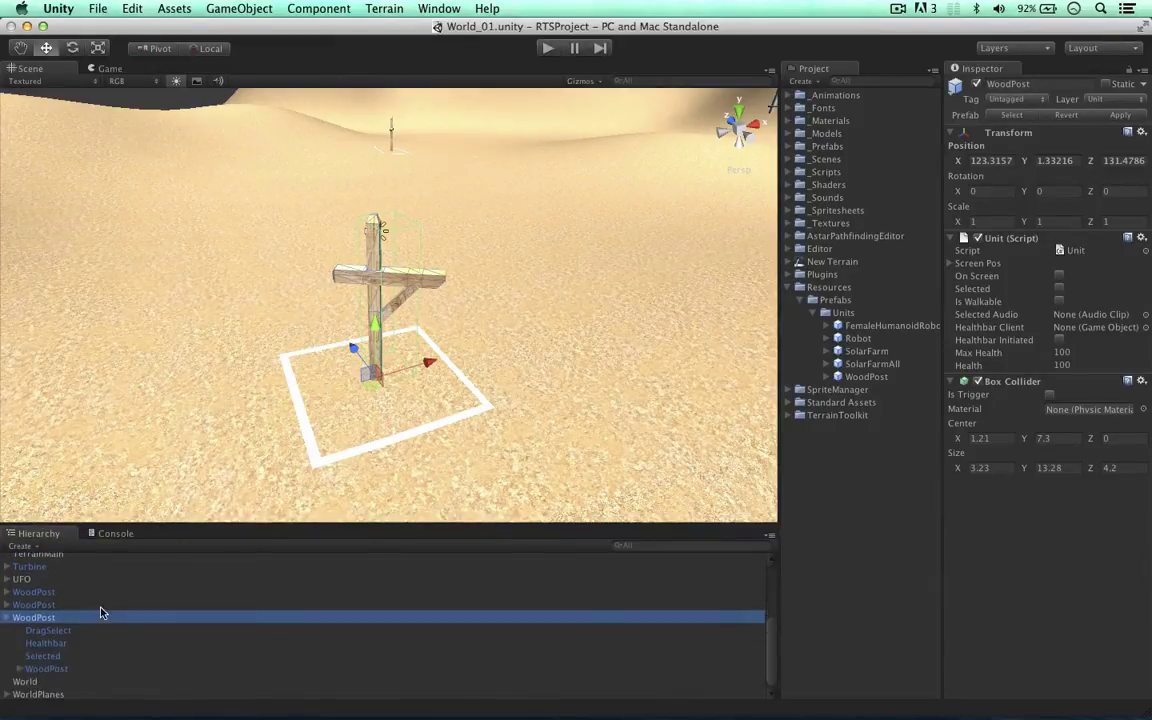
pyautogui.click(45, 656)
pyautogui.click(376, 248)
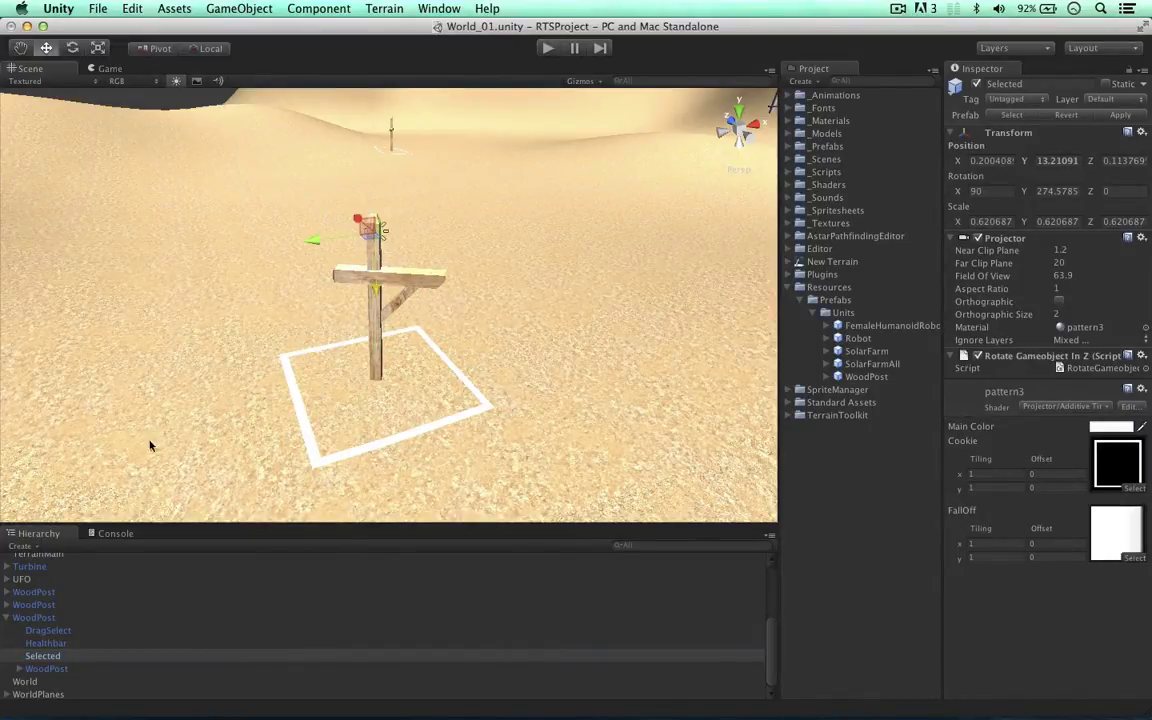
pyautogui.click(45, 643)
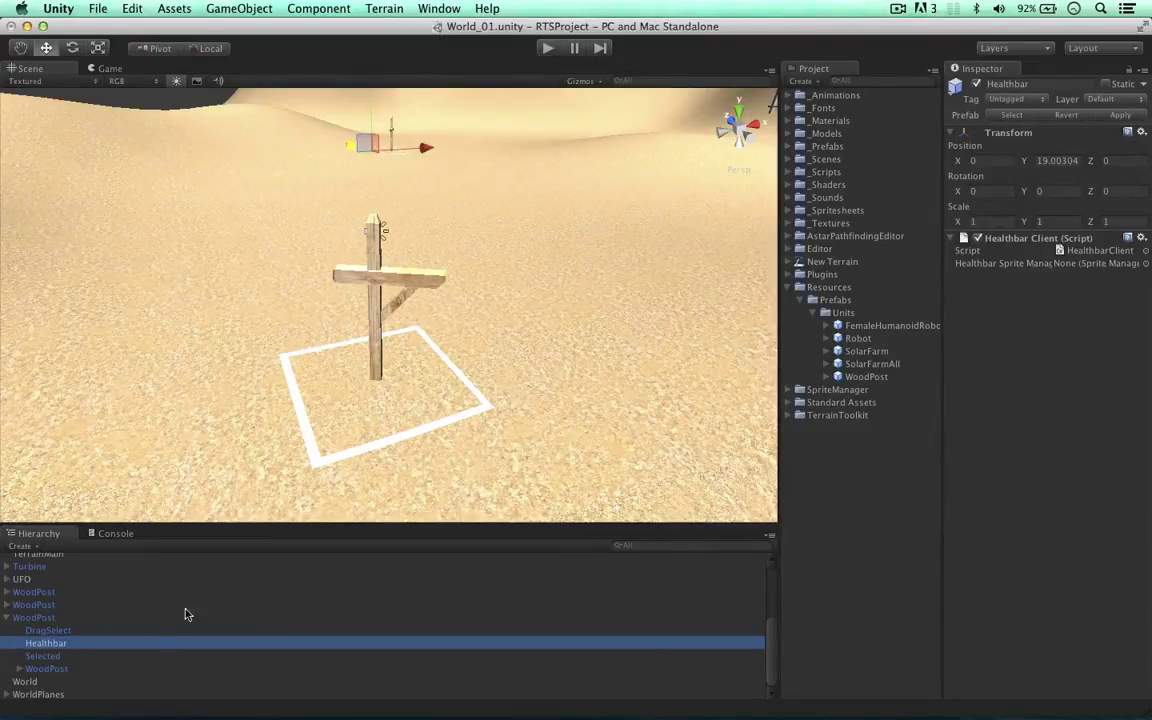
pyautogui.click(48, 630)
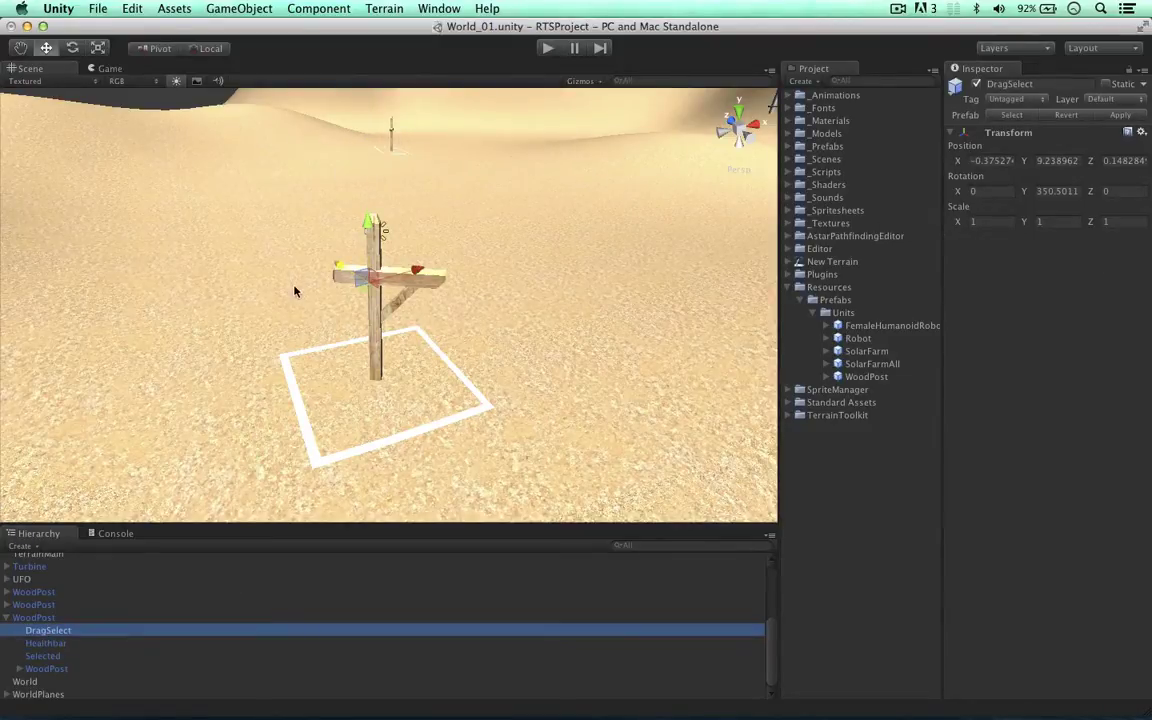
pyautogui.click(7, 618)
# Step: Select TerrainMain, collapse the Prefabs and Resources folders, and expand _Scripts
pyautogui.scroll(-5, 437, 318)
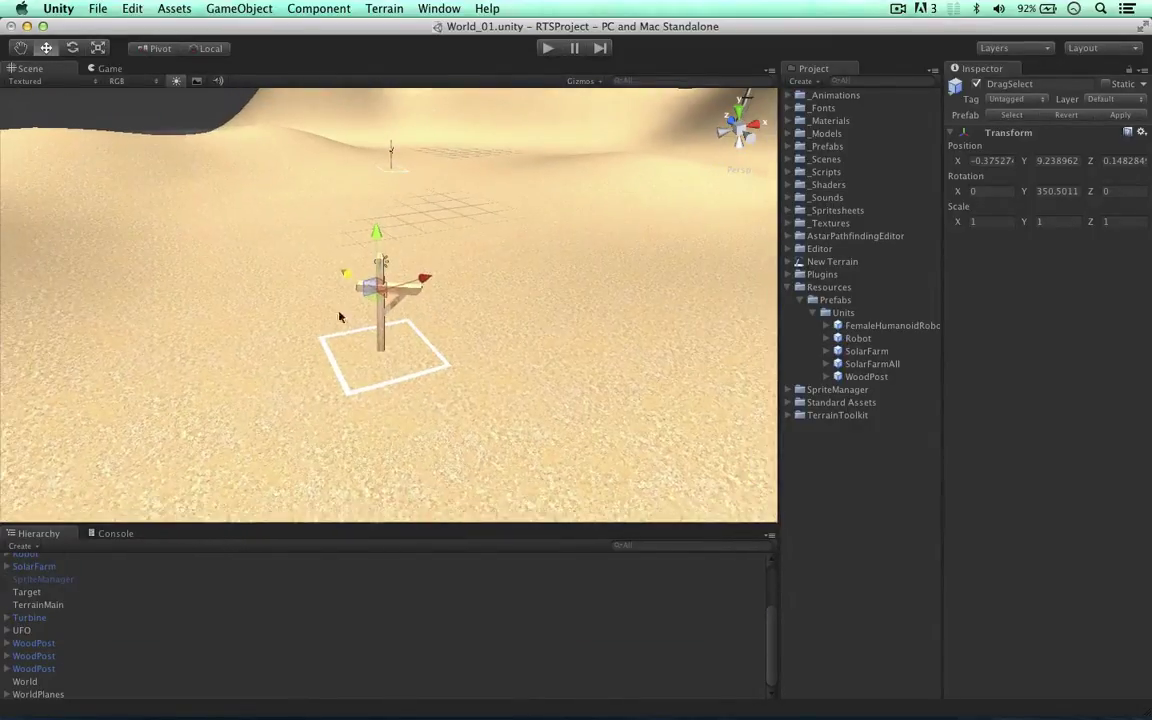
pyautogui.click(476, 329)
pyautogui.moveTo(476, 329); pyautogui.dragTo(498, 311, button='right')
pyautogui.click(800, 300)
pyautogui.click(788, 287)
pyautogui.click(790, 172)
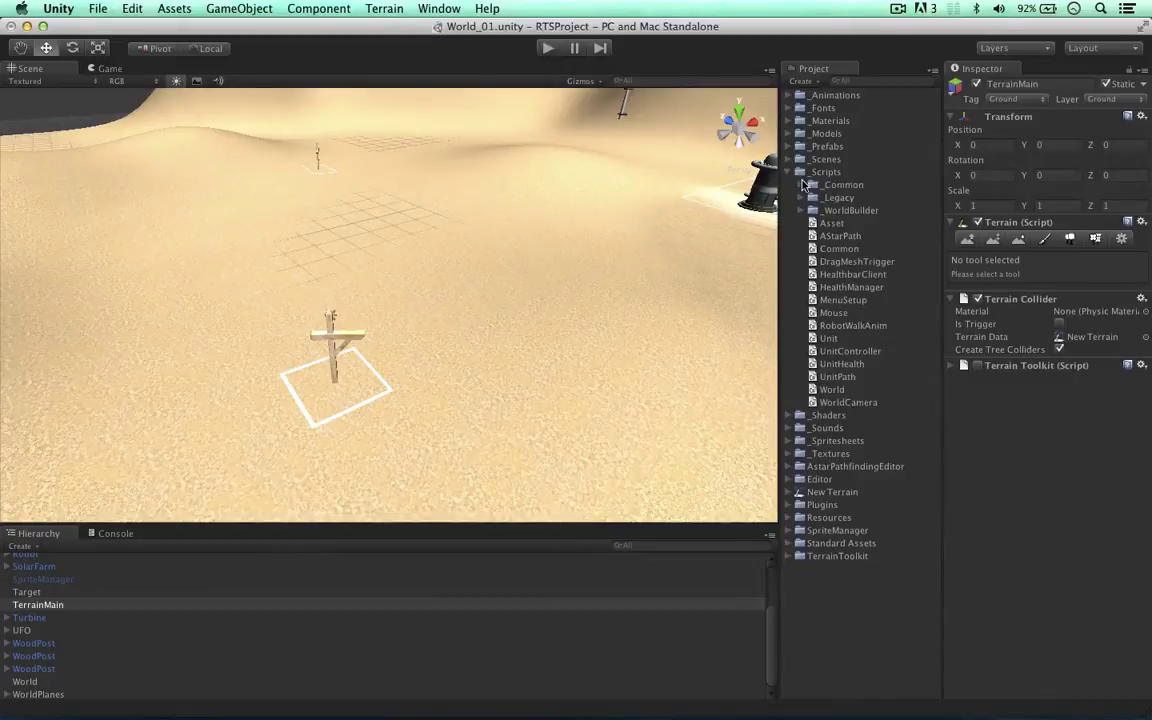
# Step: Delete the Start and Update methods from World.cs and save it
pyautogui.doubleClick(835, 388)
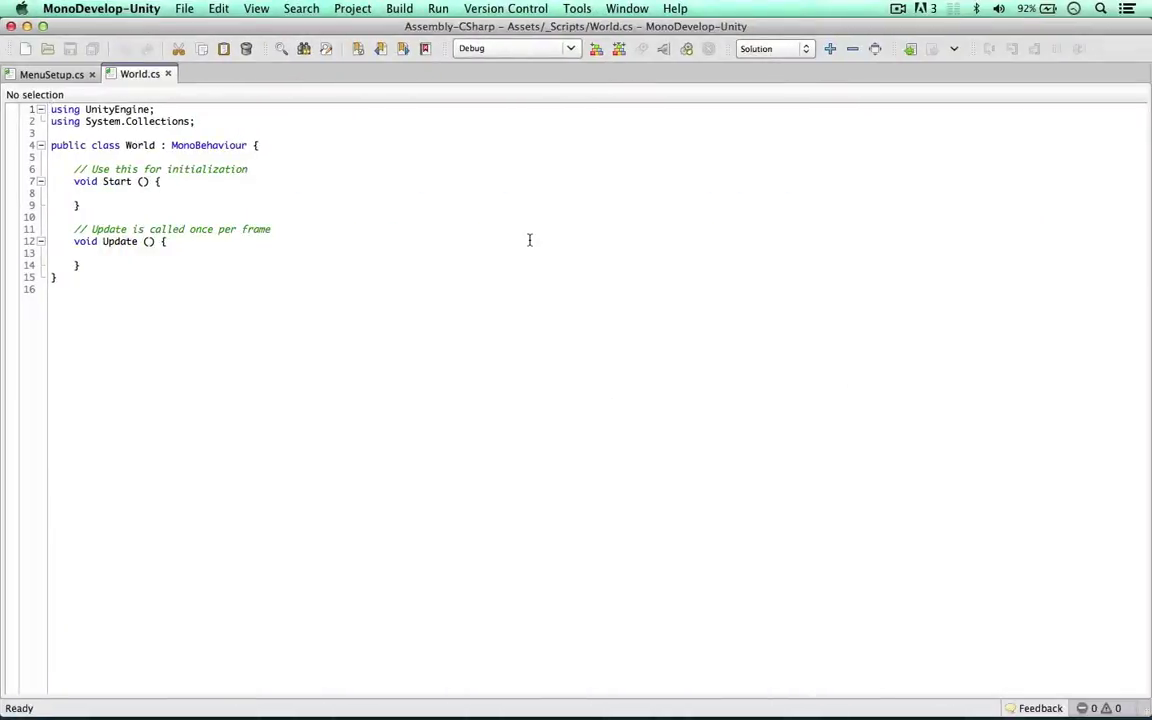
pyautogui.click(47, 76)
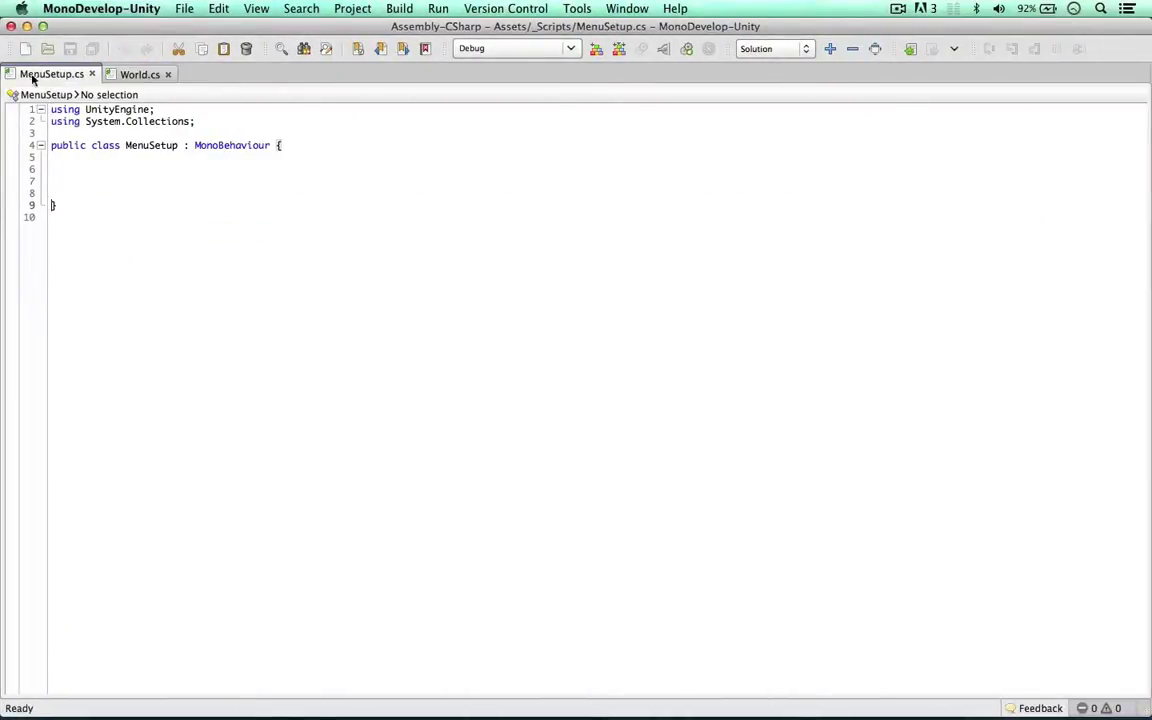
pyautogui.click(140, 75)
pyautogui.moveTo(72, 163); pyautogui.dragTo(155, 262)
pyautogui.press('Delete')
pyautogui.press('Return')
pyautogui.press('Return')
pyautogui.press('super+s')
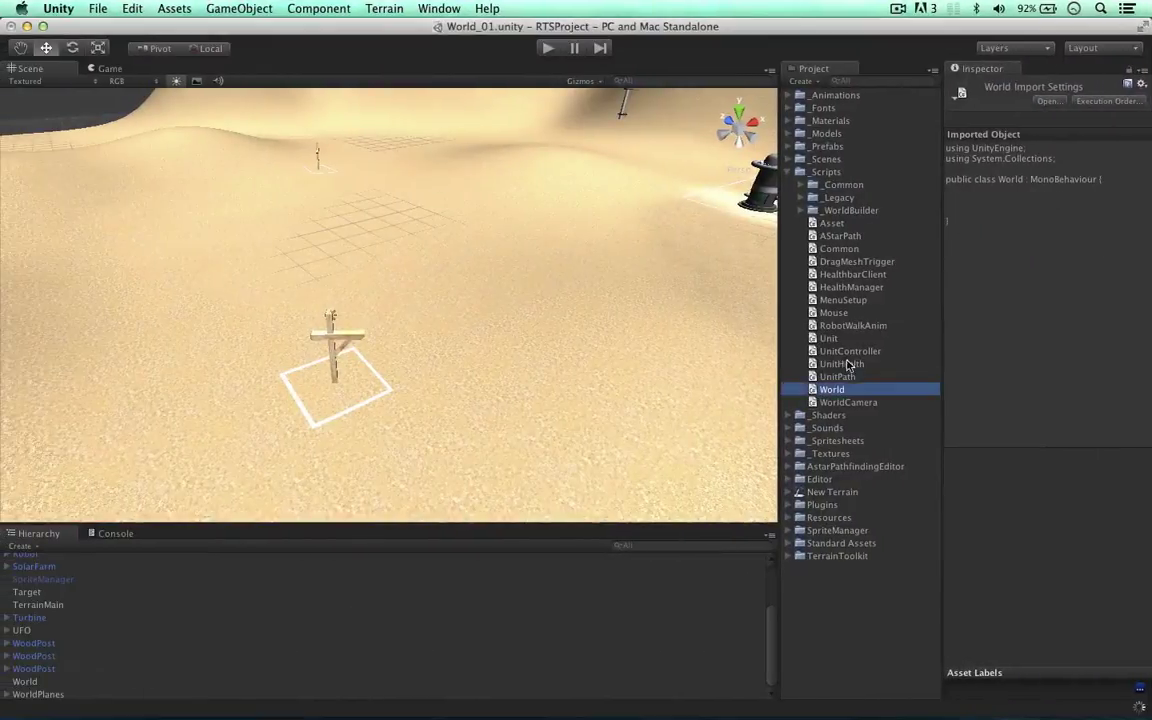
# Step: Add 'public Texture2D MenuIcon;' after the DragSelect field in Unit.cs and save
pyautogui.click(850, 339)
pyautogui.doubleClick(850, 339)
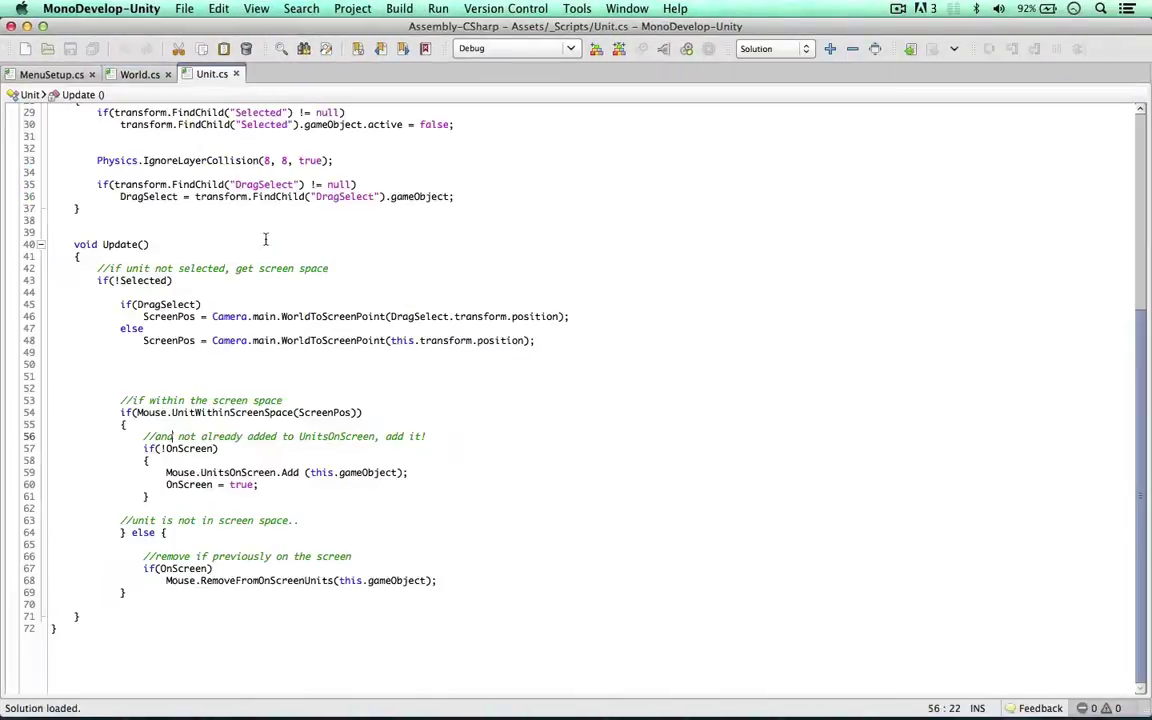
pyautogui.scroll(4, 256, 257)
pyautogui.scroll(6, 256, 257)
pyautogui.click(262, 373)
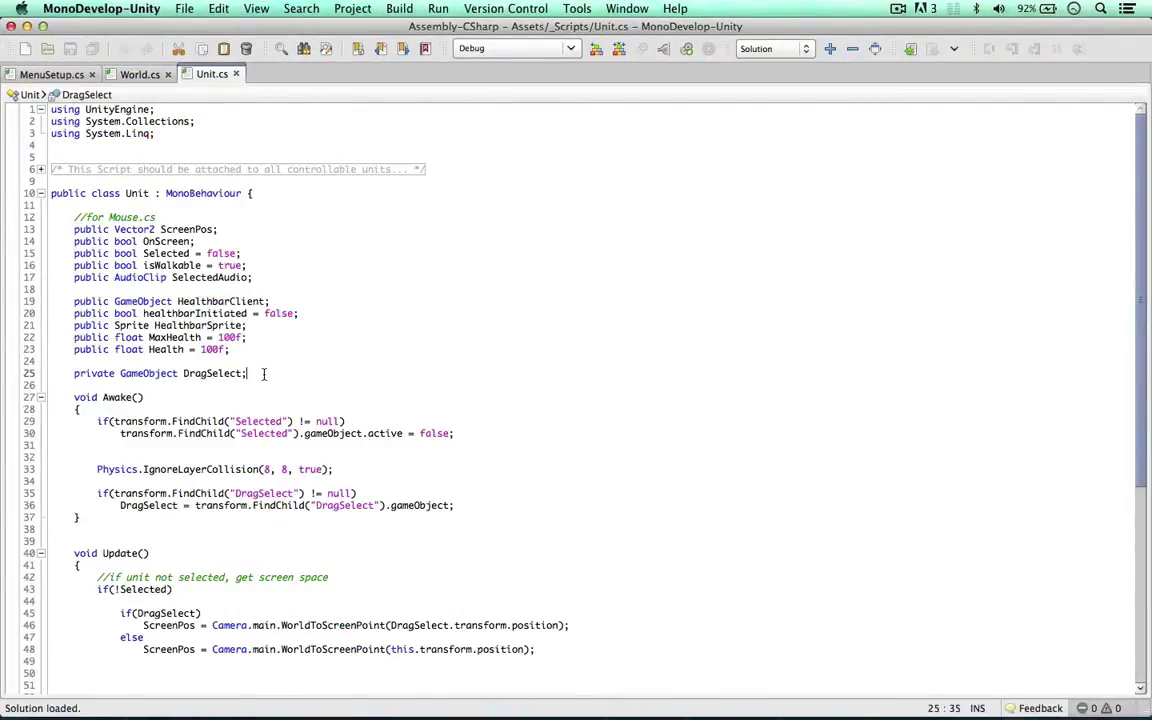
pyautogui.press('Return')
pyautogui.press('Return')
pyautogui.write('public ')
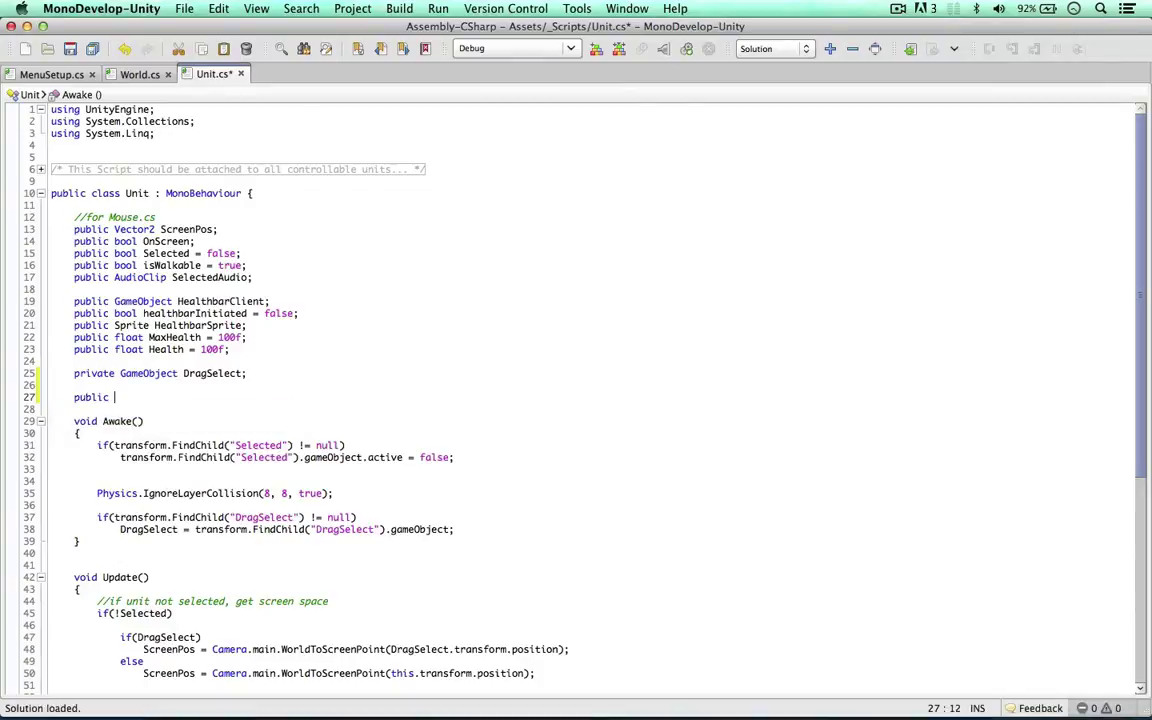
pyautogui.write('Texture2')
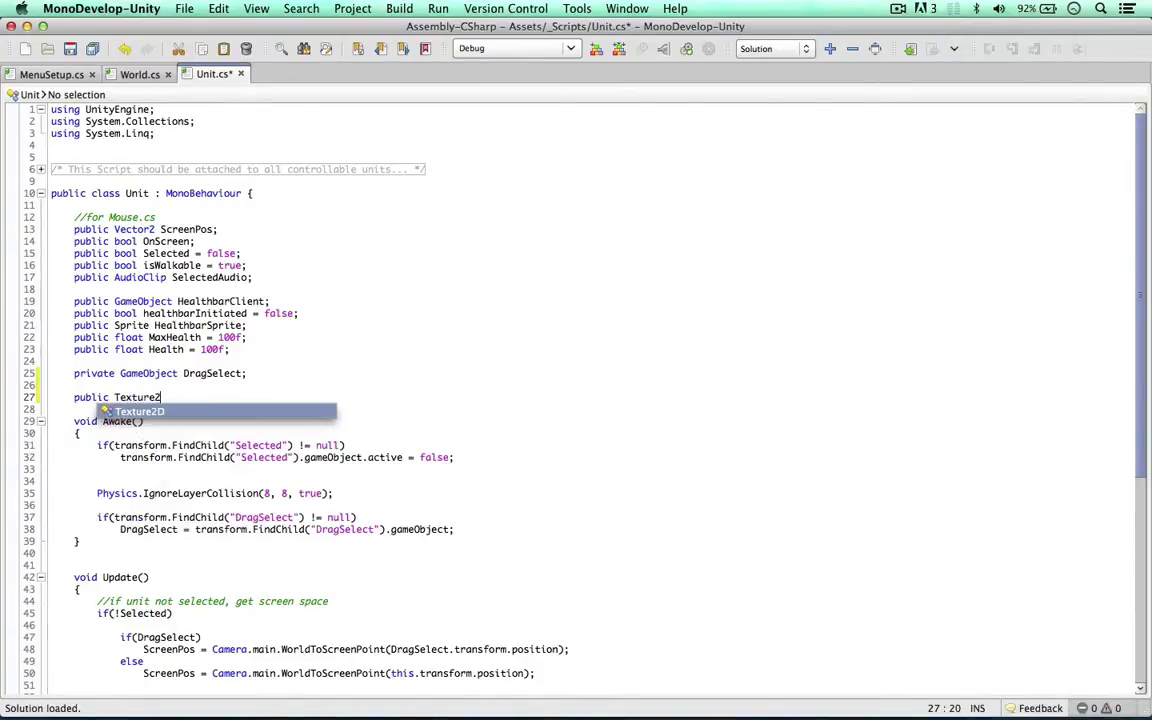
pyautogui.write('D MenuIcon;')
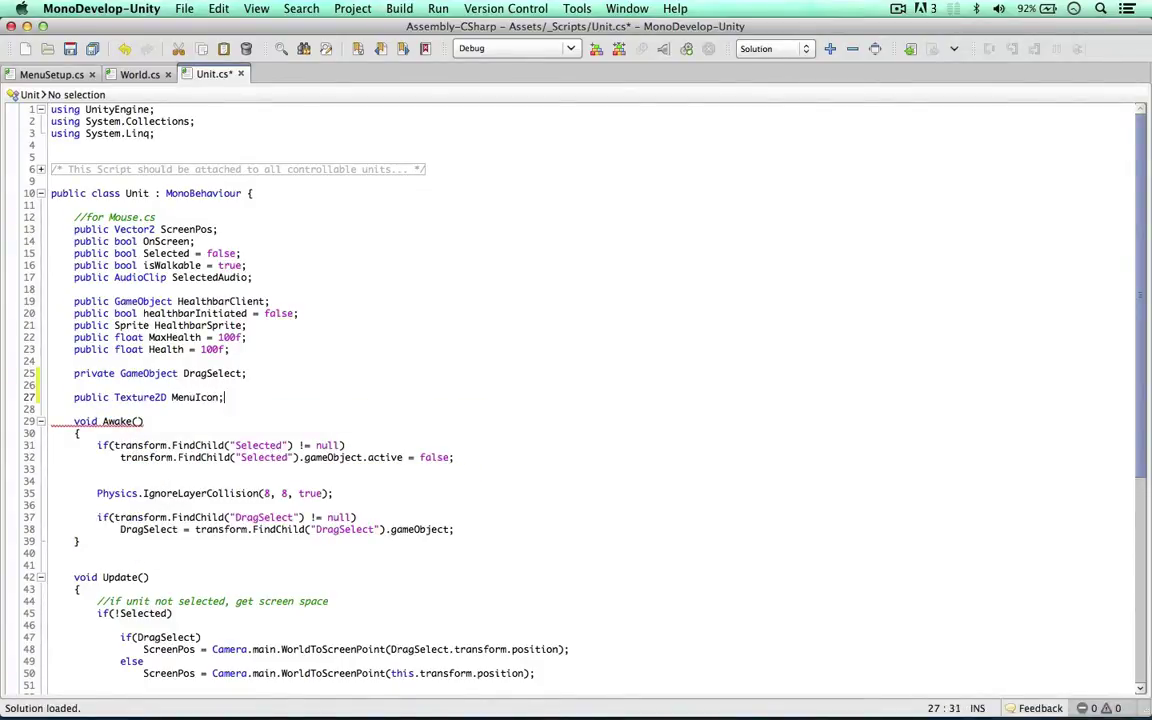
pyautogui.press('super+s')
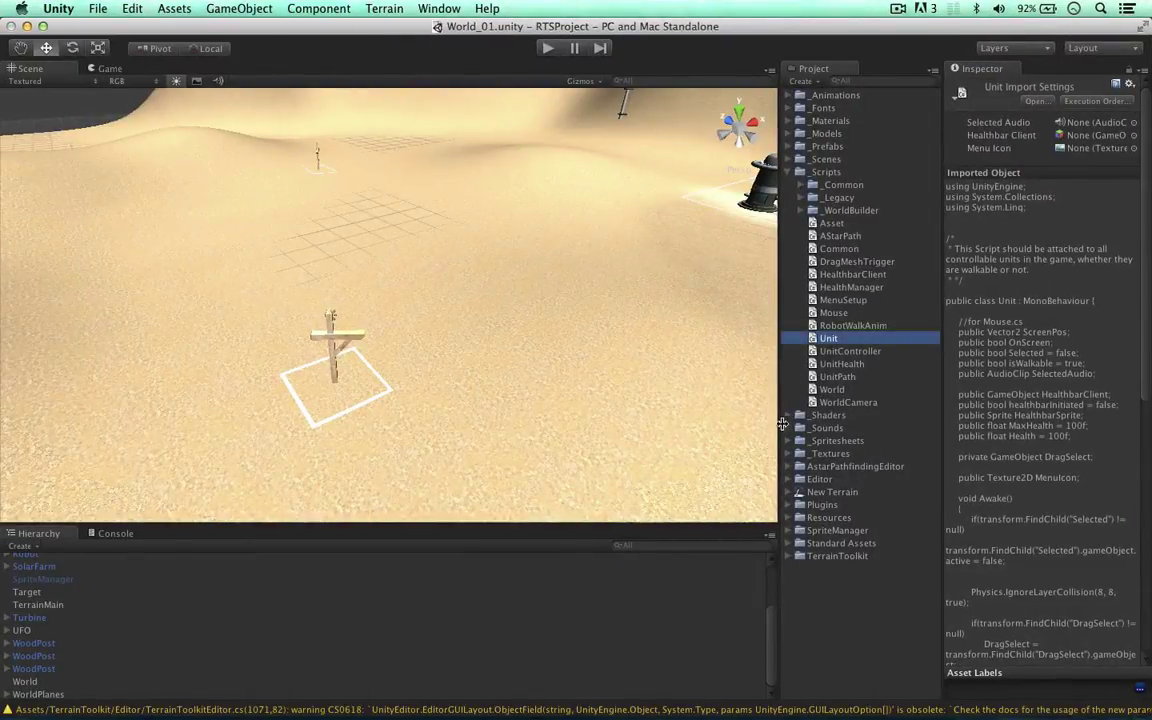
# Step: Open _Textures > Unit Icons and preview each icon texture, ending on iconWoodPost
pyautogui.click(788, 453)
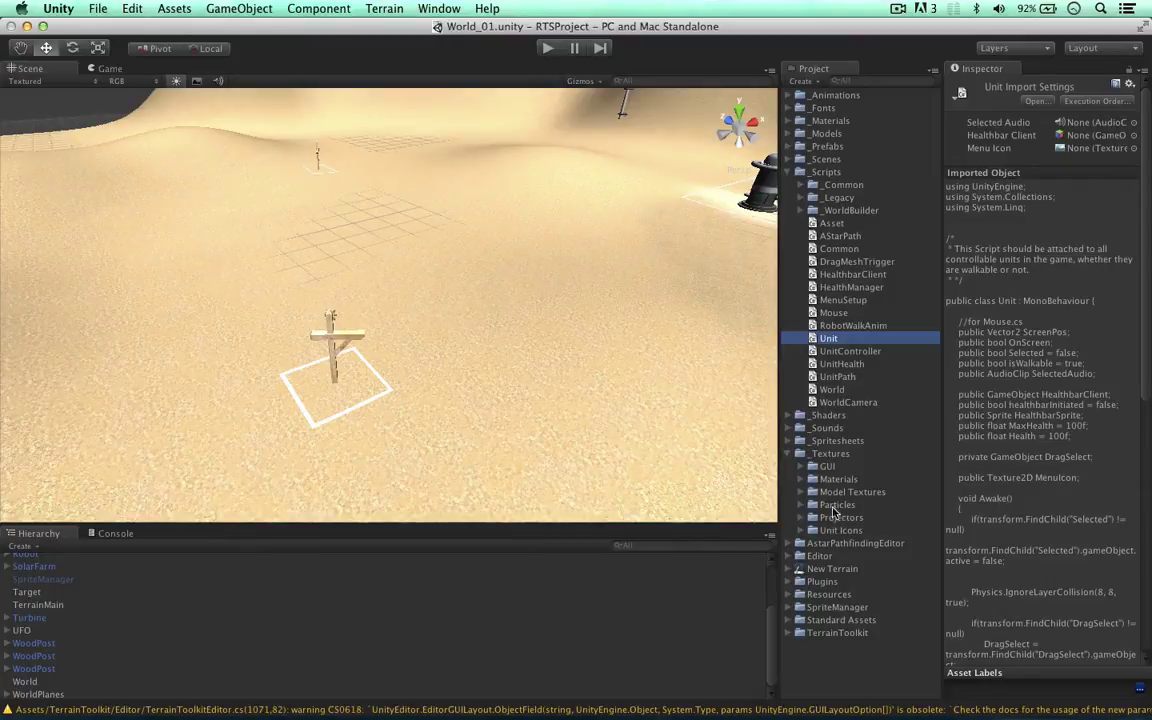
pyautogui.click(806, 531)
pyautogui.click(801, 531)
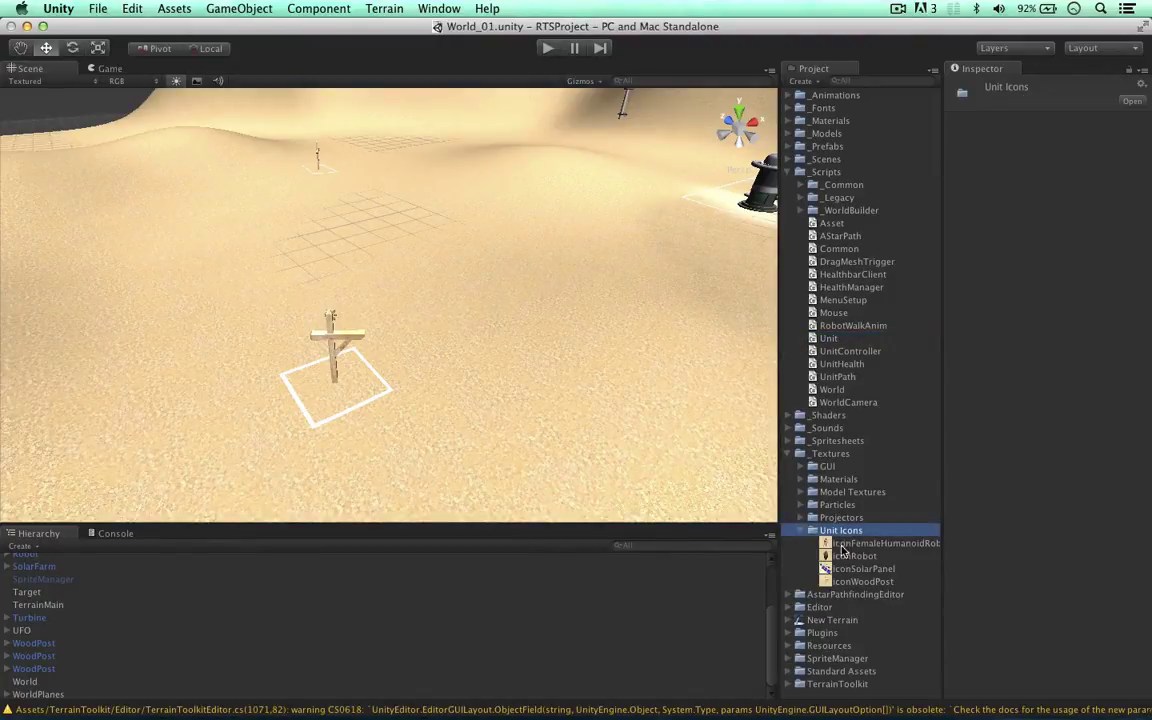
pyautogui.click(866, 545)
pyautogui.click(858, 556)
pyautogui.click(845, 568)
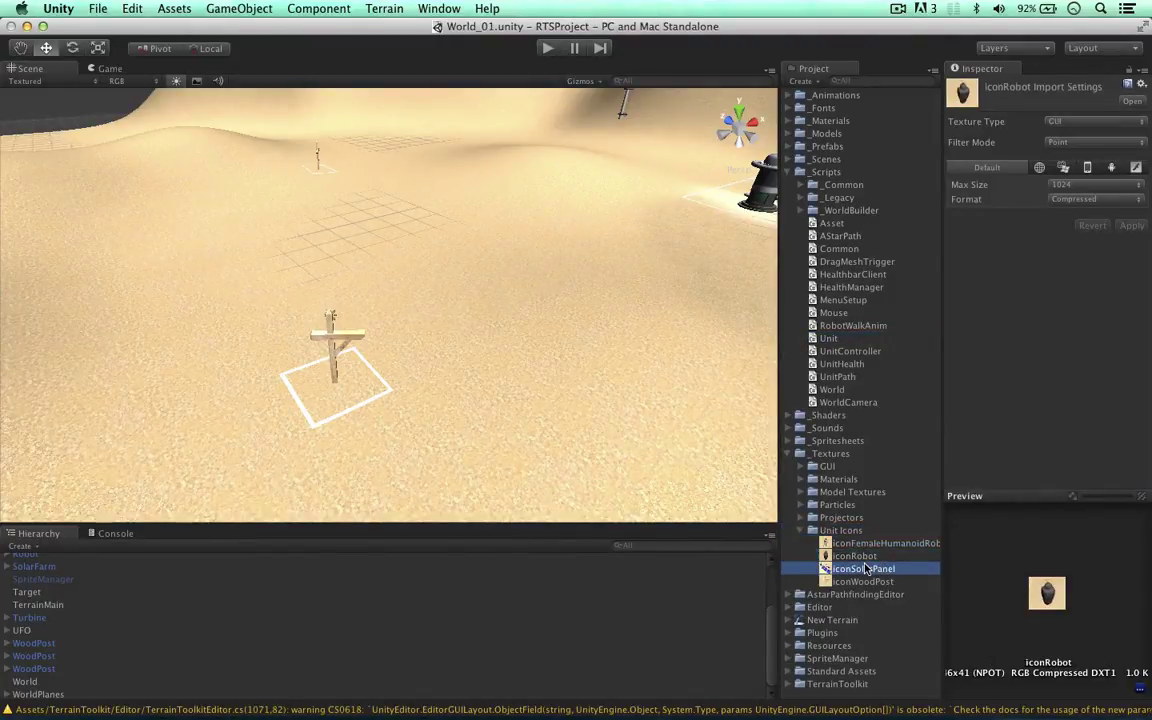
pyautogui.click(830, 581)
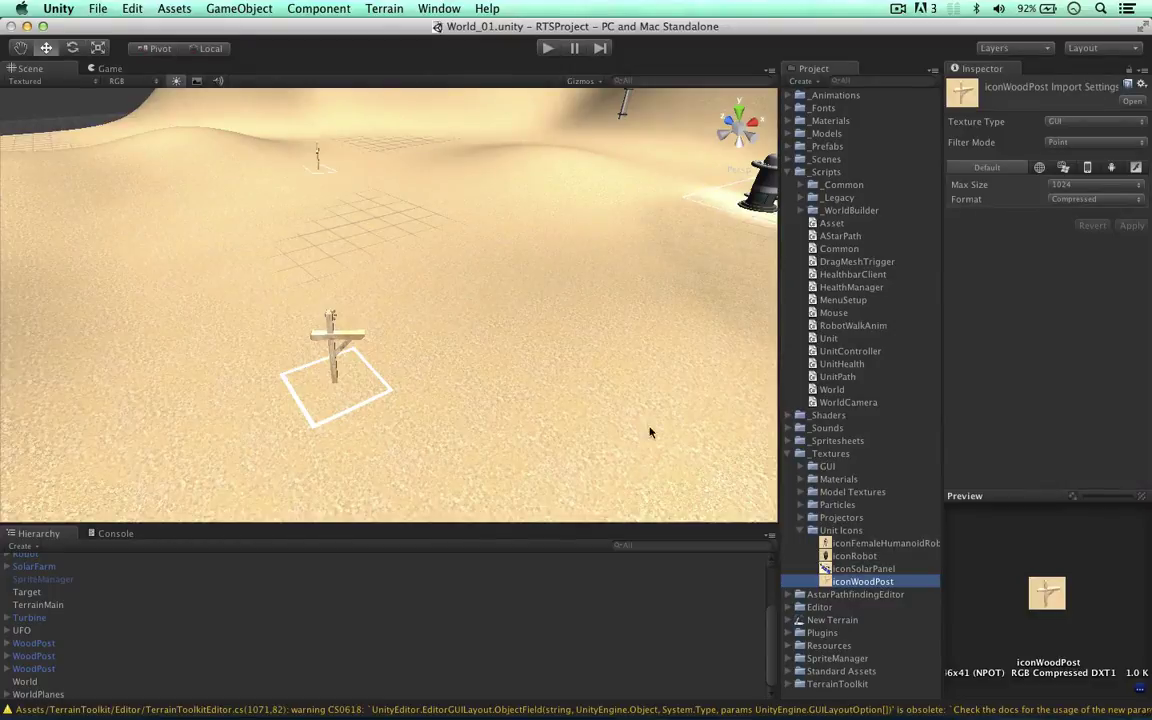
# Step: Keep iconWoodPost's Filter Mode at Point and review its Web, Standalone and iPhone overrides
pyautogui.click(1085, 142)
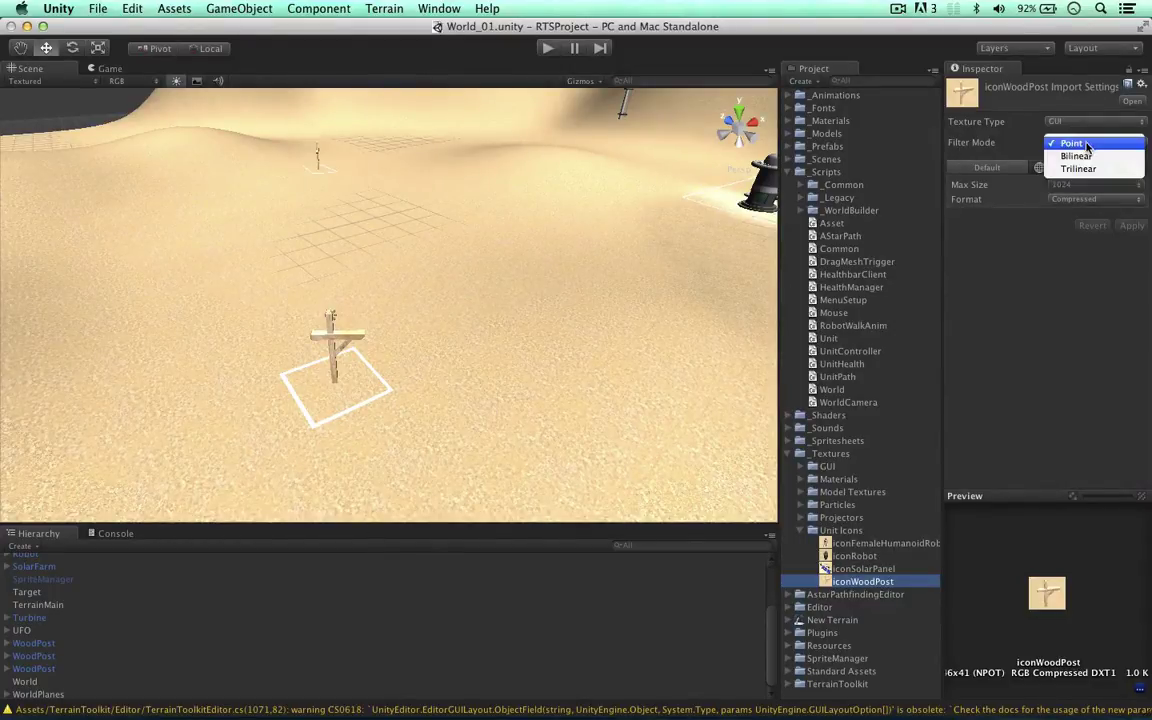
pyautogui.click(955, 150)
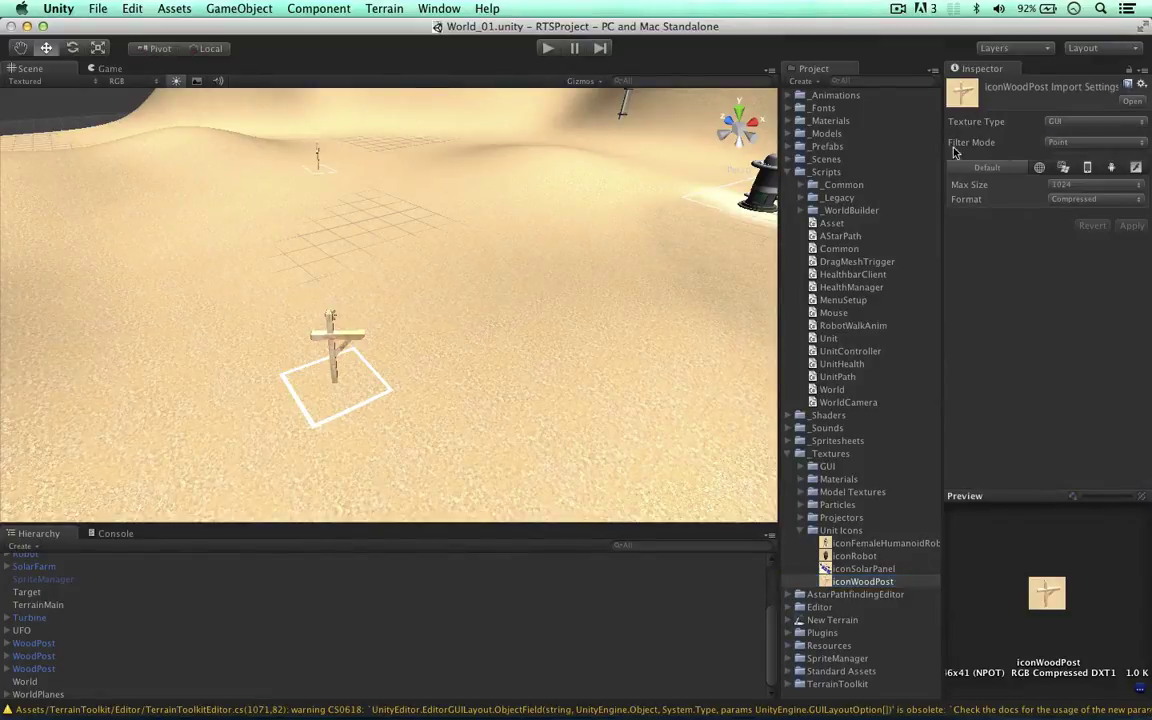
pyautogui.click(1039, 167)
pyautogui.click(1063, 167)
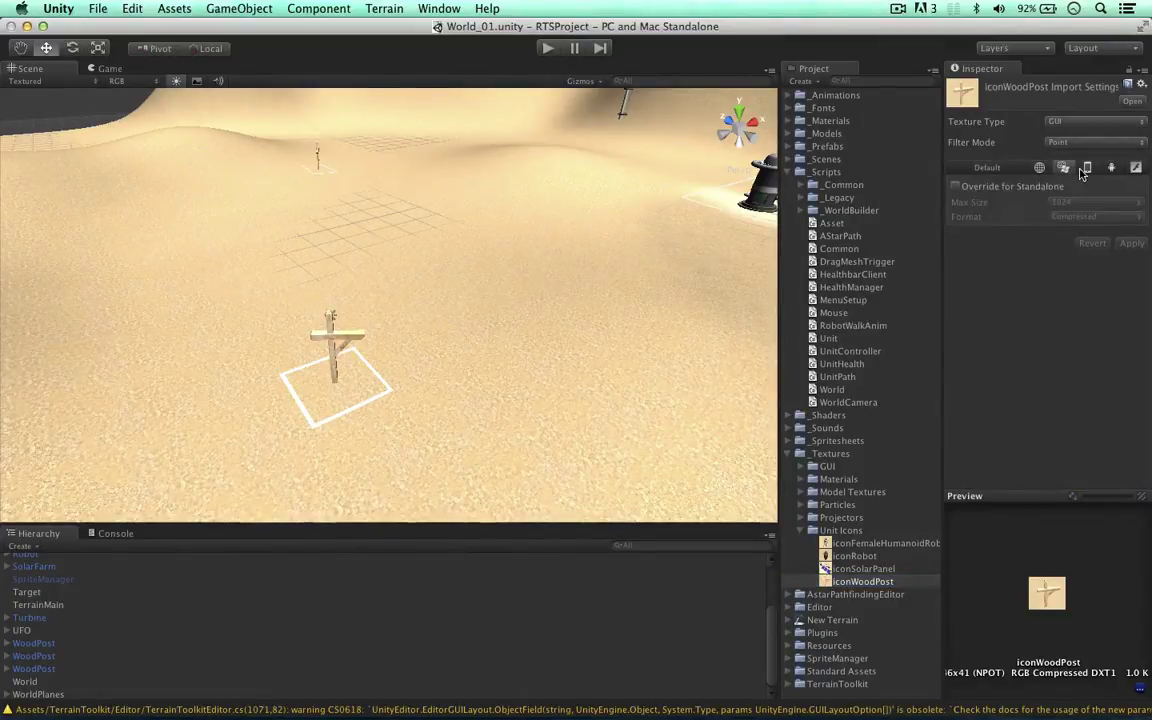
pyautogui.click(1087, 167)
pyautogui.click(987, 167)
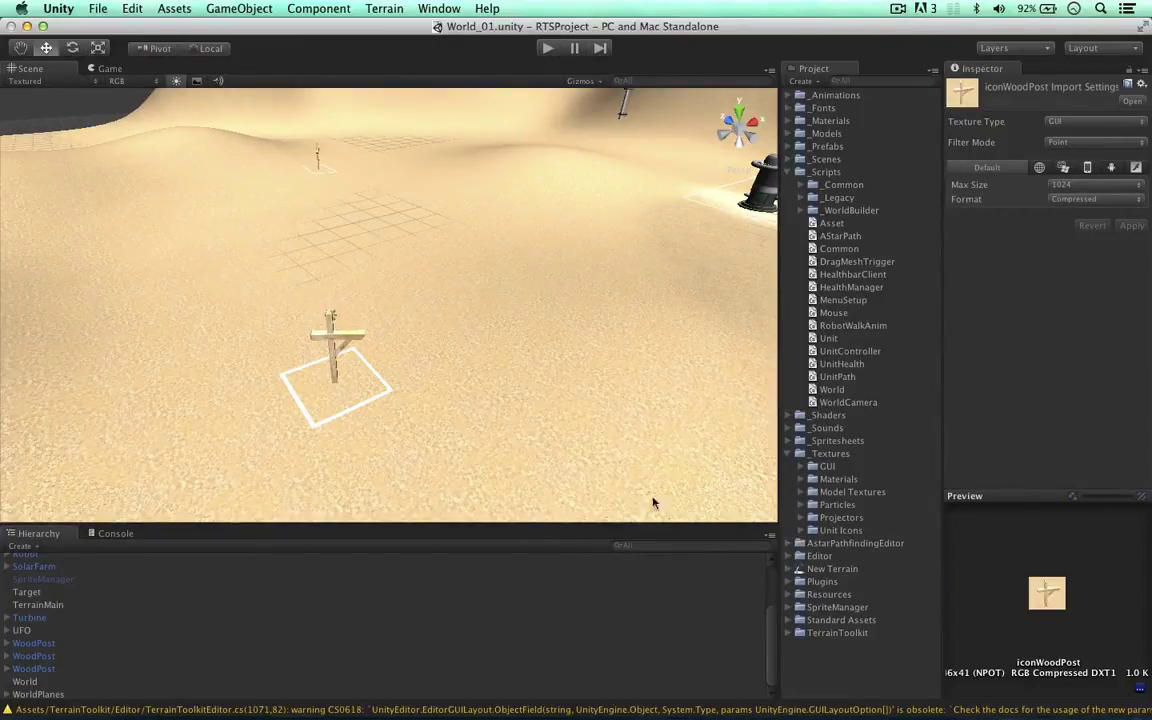
# Step: Assign iconFemaleHumanoidRobot as the FemaleHumanoidRobot prefab's Menu Icon
pyautogui.click(787, 594)
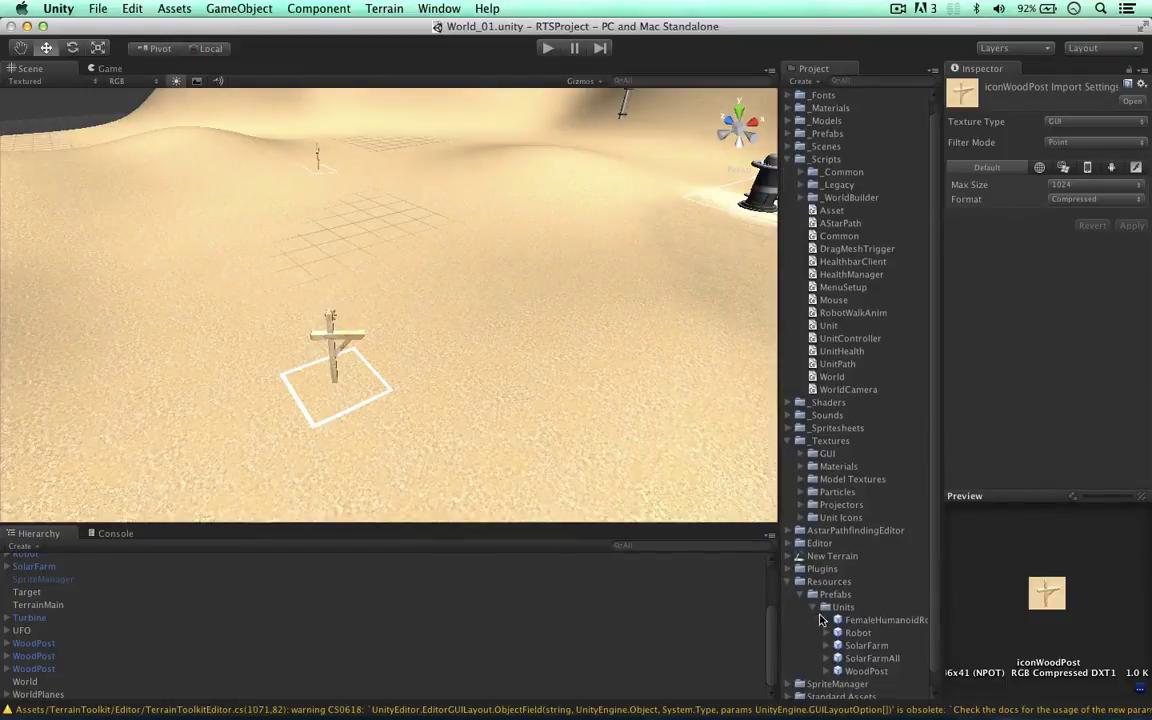
pyautogui.click(872, 621)
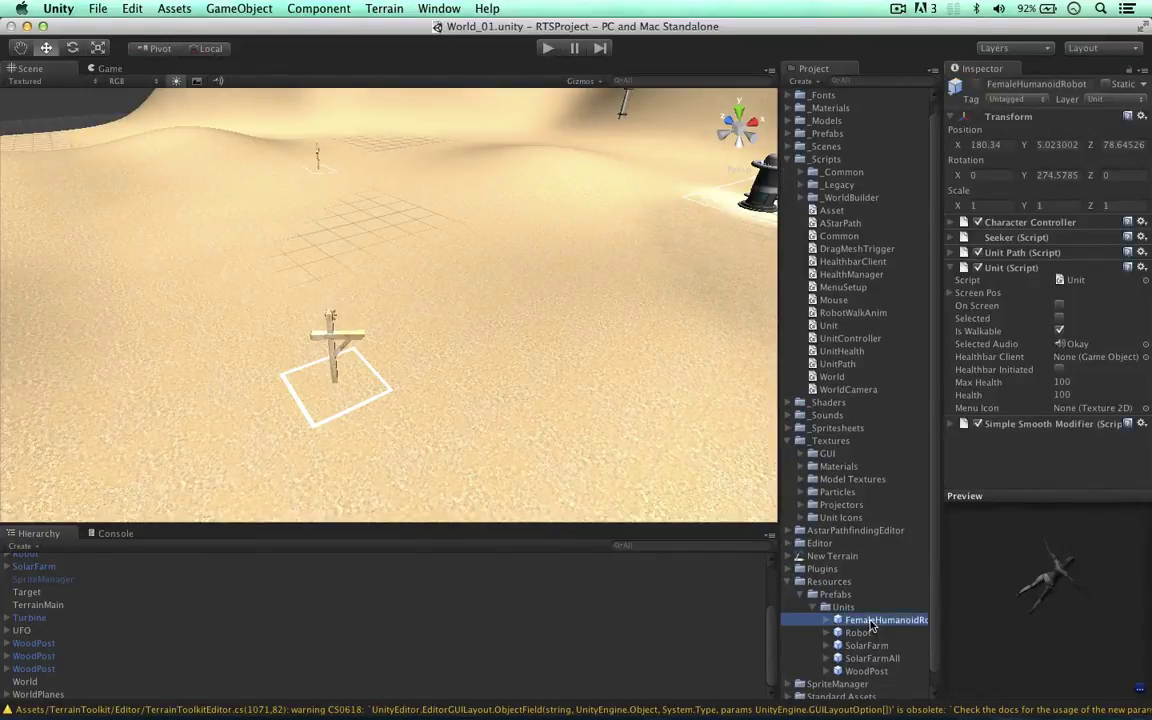
pyautogui.moveTo(962, 515); pyautogui.dragTo(935, 545)
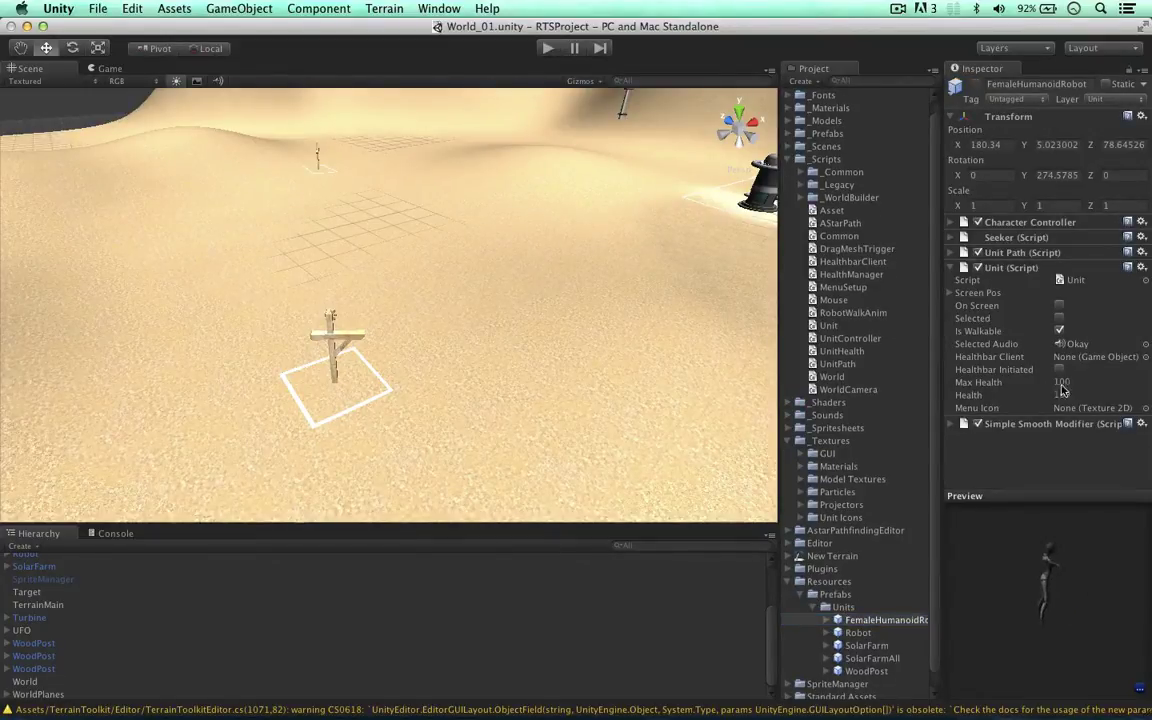
pyautogui.scroll(-1, 805, 504)
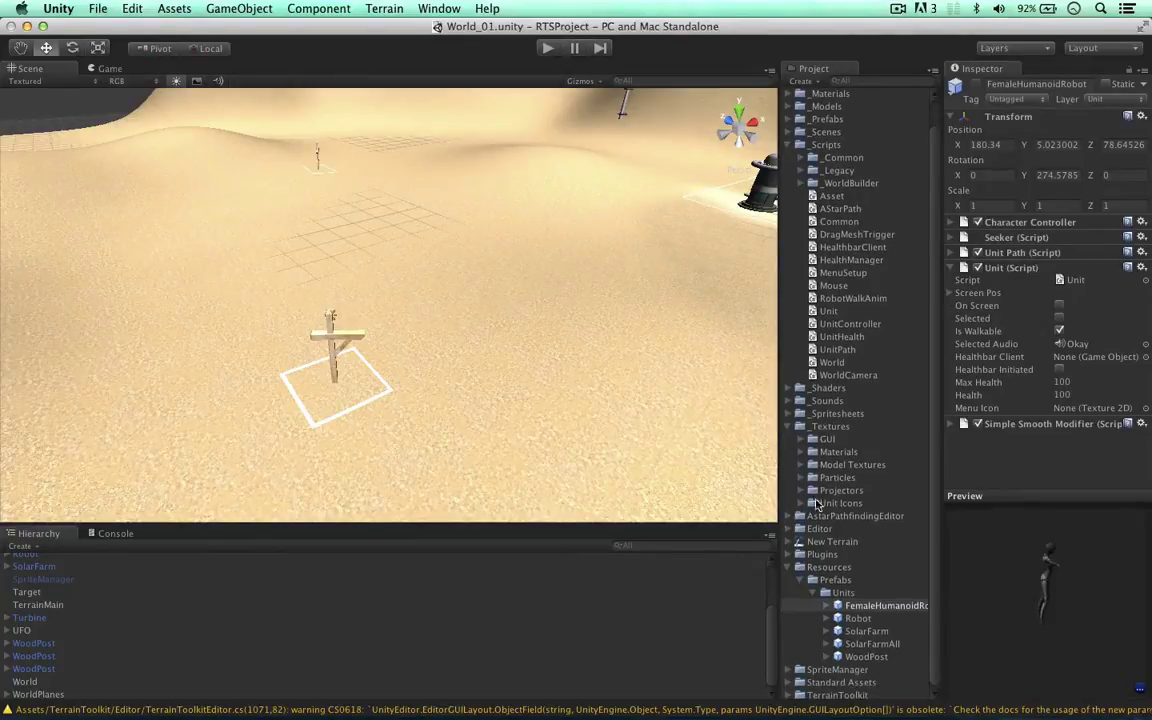
pyautogui.click(803, 504)
pyautogui.moveTo(863, 517); pyautogui.dragTo(1000, 408)
# Step: Assign iconRobot to the Robot prefab and iconSolarPanel to the SolarFarm prefab as Menu Icons
pyautogui.click(858, 669)
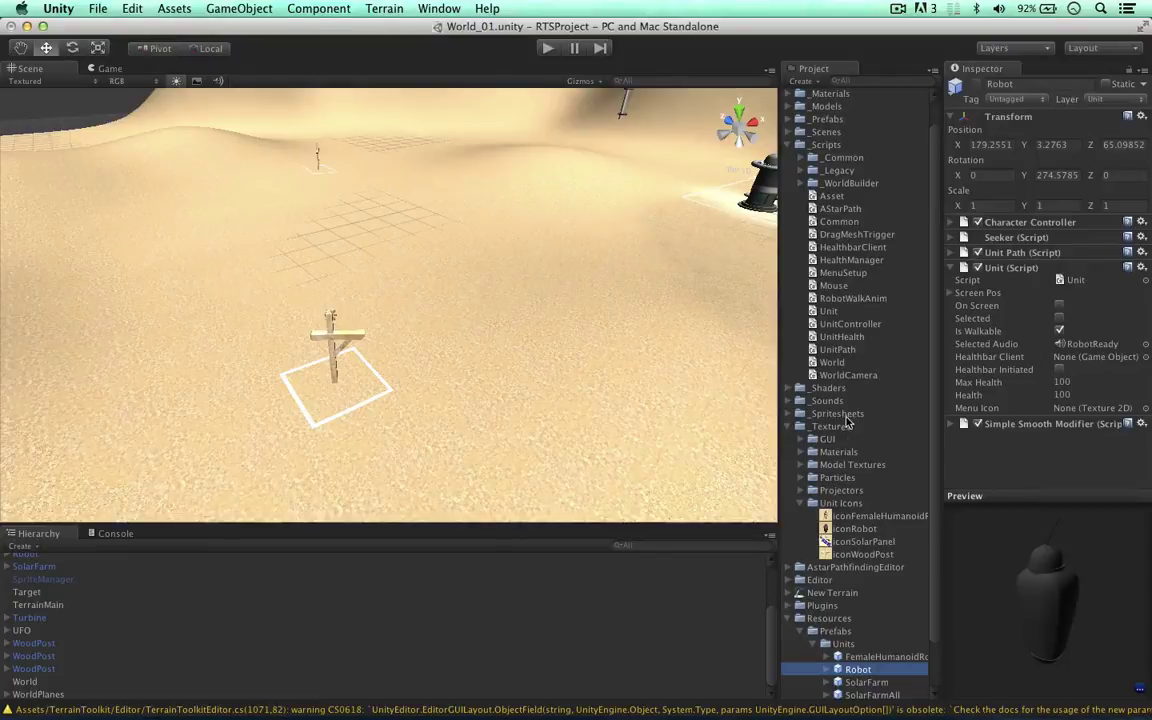
pyautogui.moveTo(856, 530); pyautogui.dragTo(1000, 408)
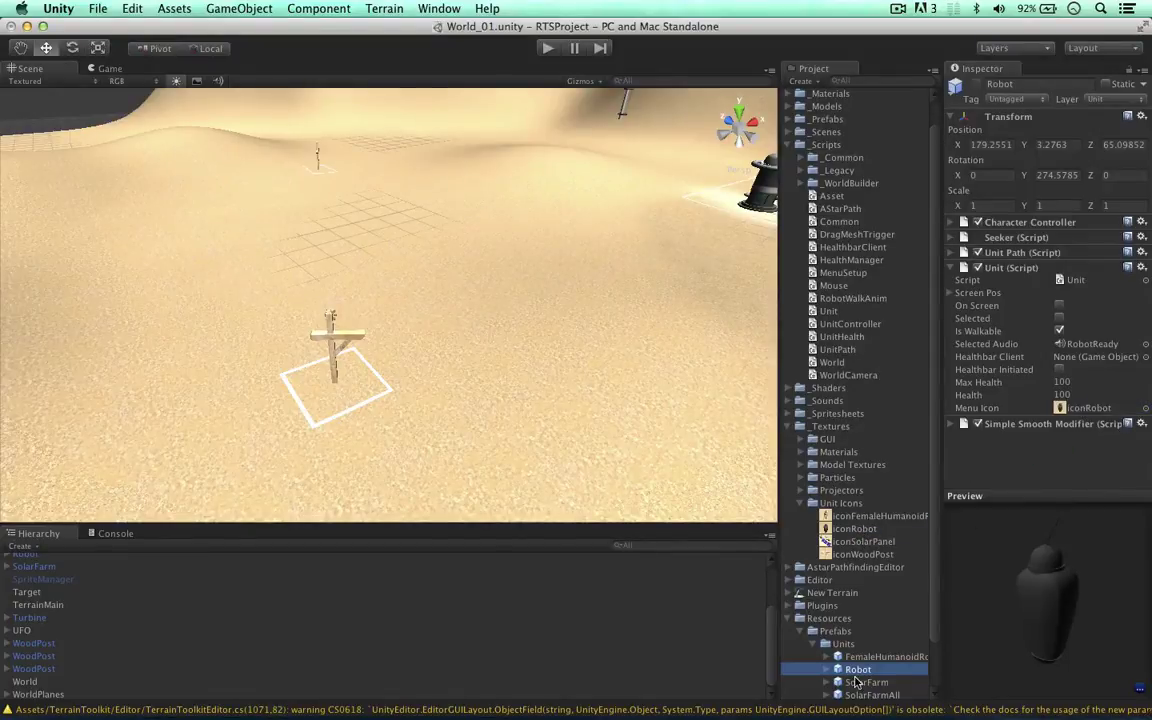
pyautogui.click(852, 684)
pyautogui.moveTo(868, 545); pyautogui.dragTo(1065, 362)
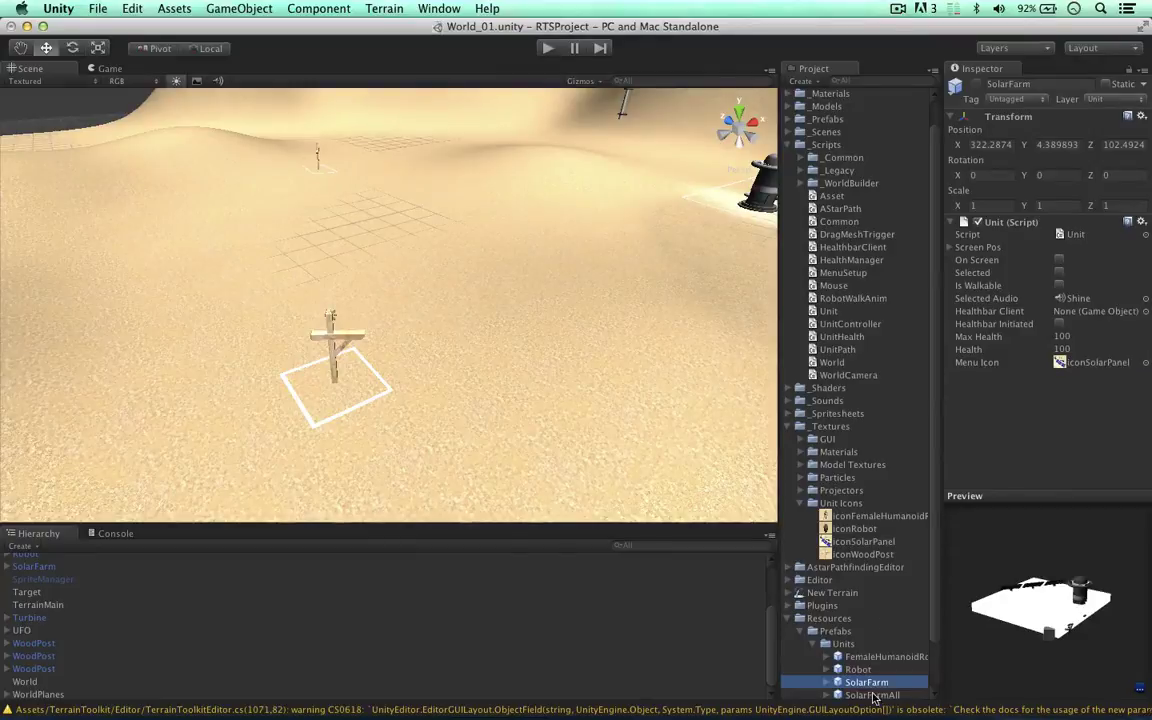
# Step: Select the SolarFarmAll prefab and bring the solar farm into view in the scene
pyautogui.click(873, 695)
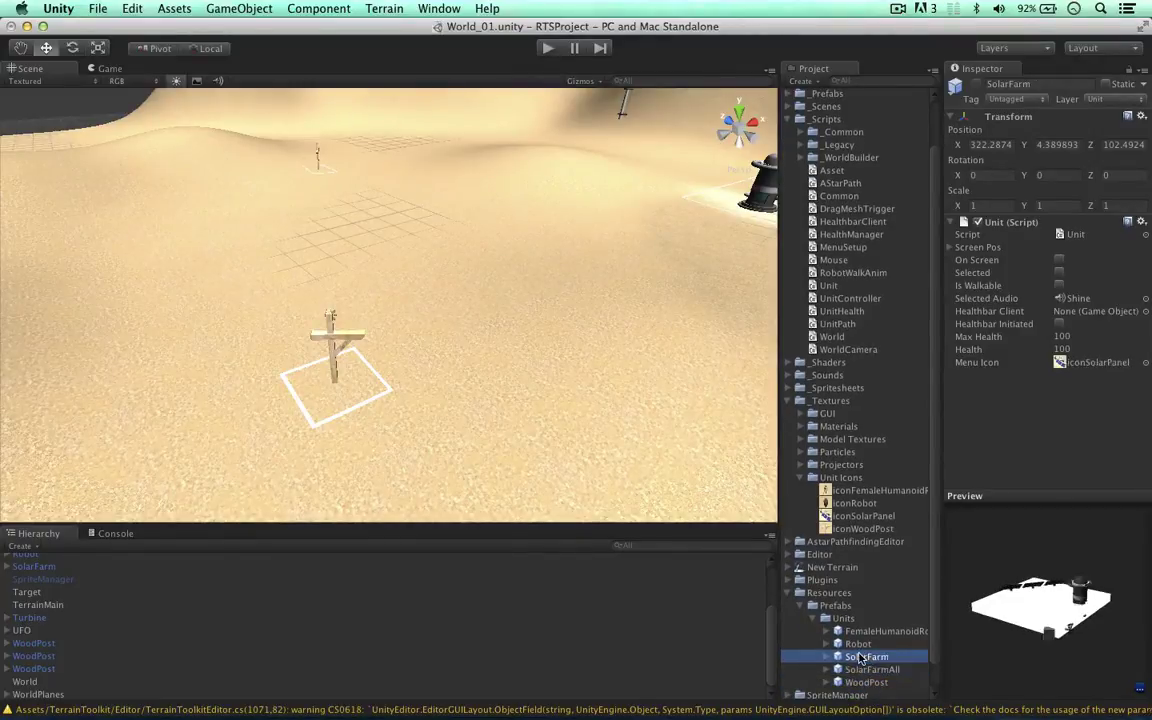
pyautogui.keyDown('alt'); pyautogui.moveTo(645, 390); pyautogui.dragTo(353, 361); pyautogui.keyUp('alt')
pyautogui.moveTo(727, 209); pyautogui.dragTo(579, 276, button='middle')
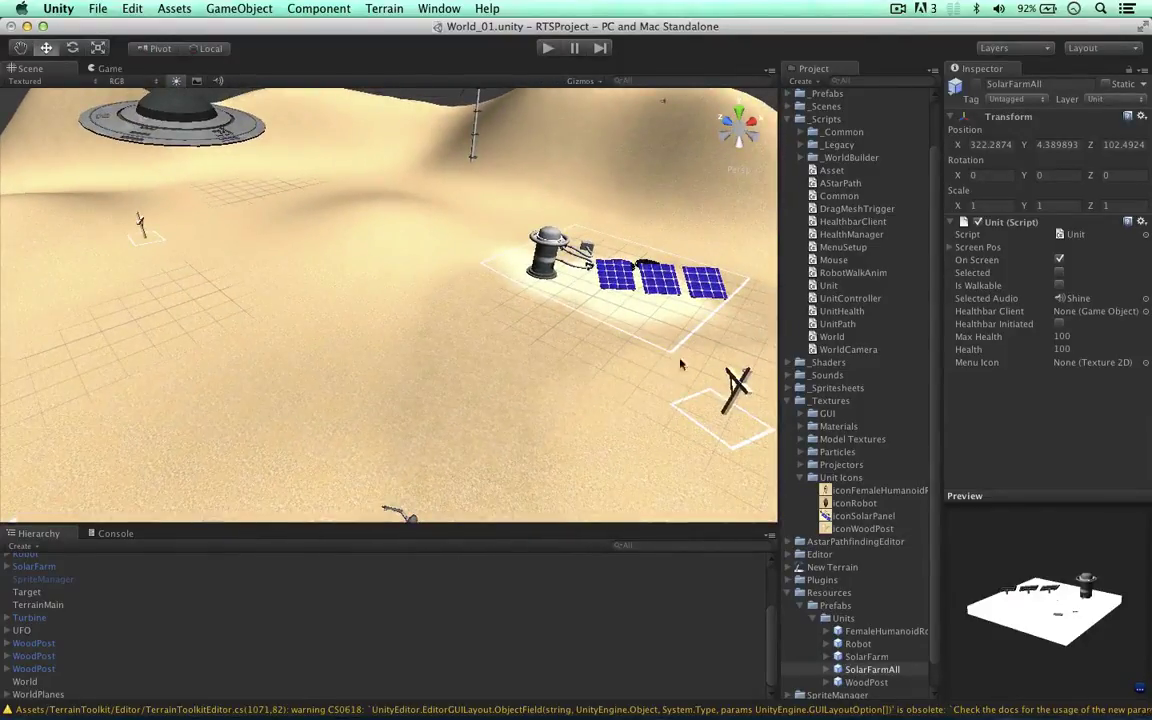
# Step: Delete the old SolarFarm prefab and rename SolarFarmAll to SolarFarm
pyautogui.click(866, 656)
pyautogui.rightClick(866, 656)
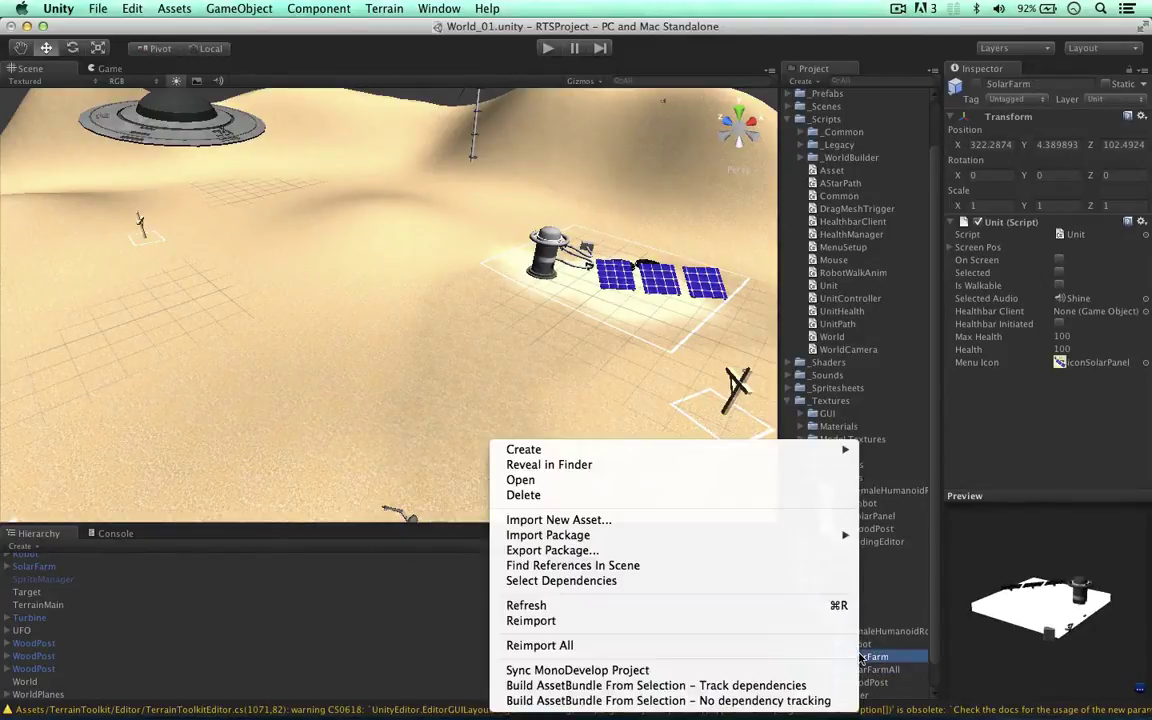
pyautogui.click(668, 495)
pyautogui.press('Return')
pyautogui.click(872, 656)
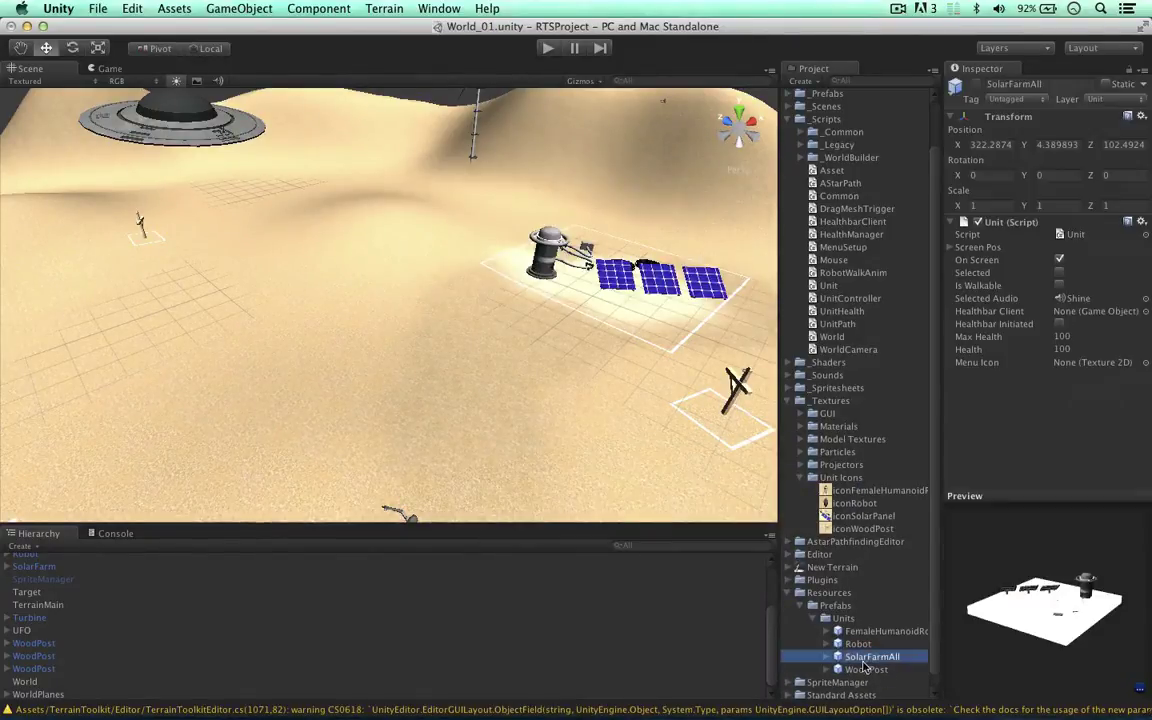
pyautogui.press('Return')
pyautogui.press('BackSpace')
pyautogui.press('BackSpace')
pyautogui.press('BackSpace')
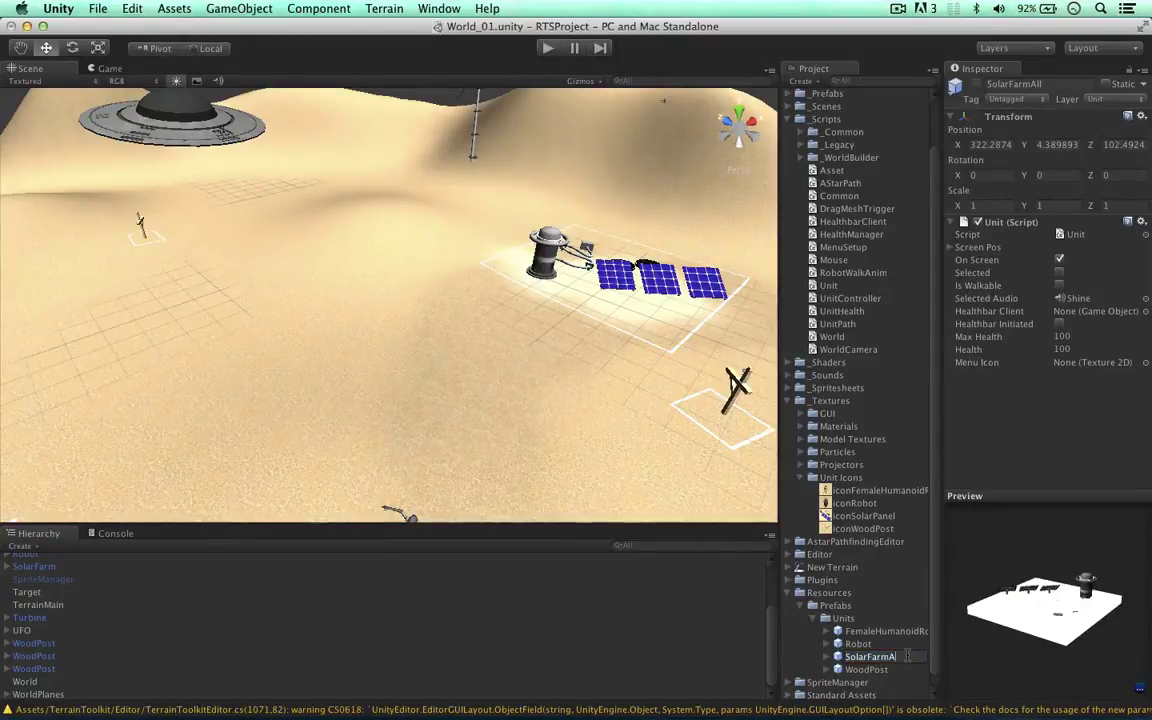
pyautogui.press('Return')
# Step: Expand the renamed SolarFarm prefab and inspect its Graphic child in the preview
pyautogui.click(829, 659)
pyautogui.click(876, 652)
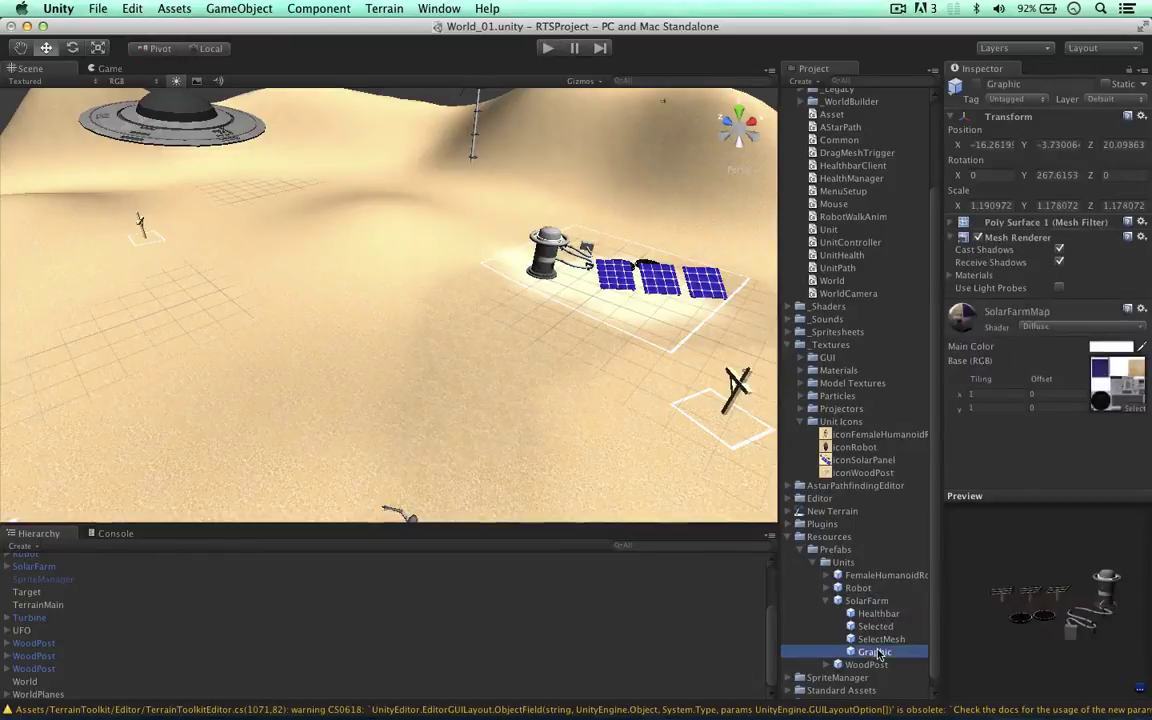
pyautogui.moveTo(966, 528); pyautogui.dragTo(1018, 636)
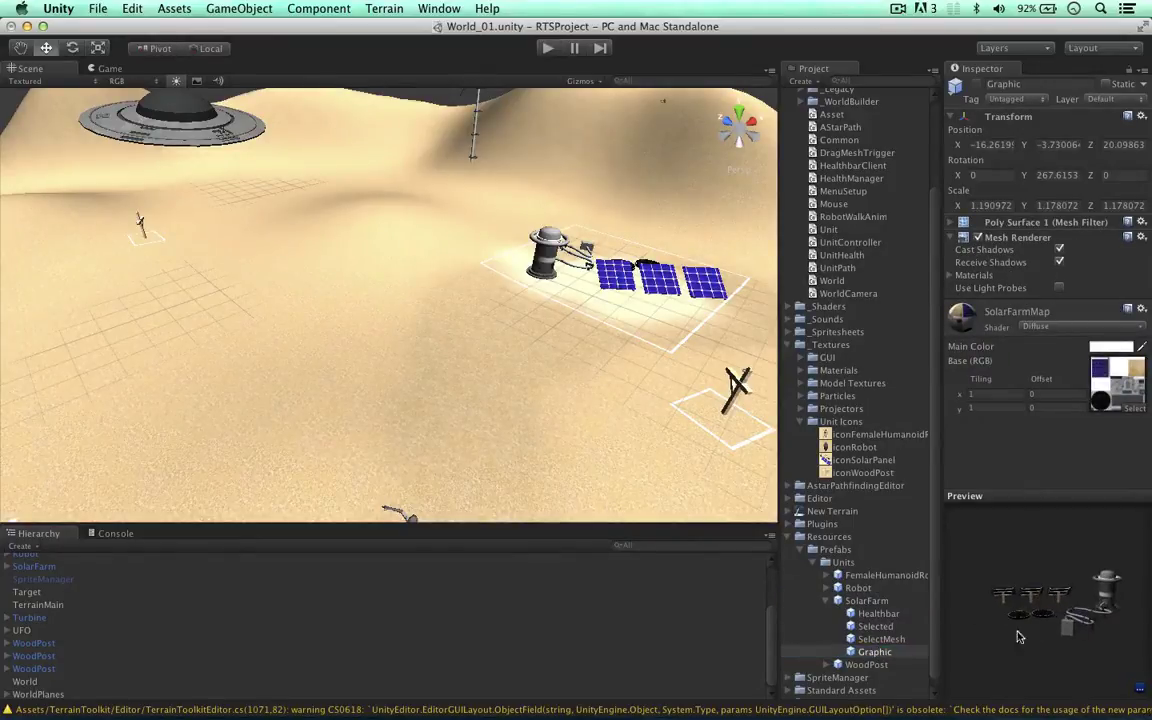
pyautogui.click(825, 601)
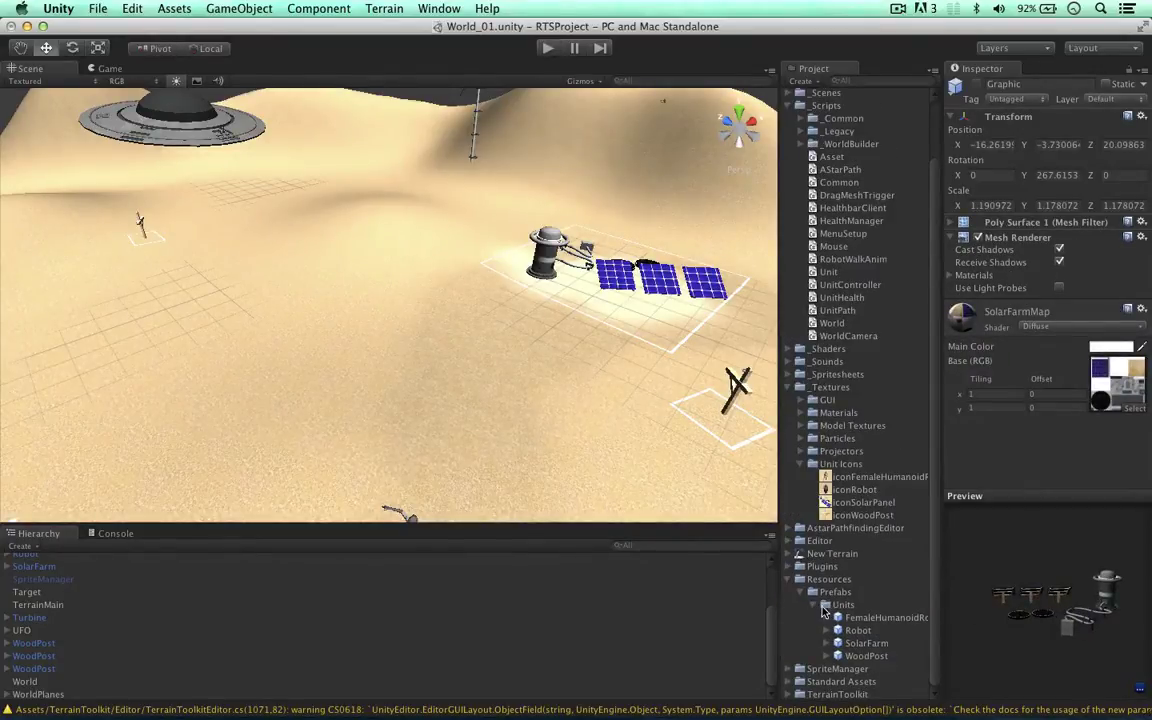
# Step: Set iconSolarPanel as SolarFarm's Menu Icon and iconWoodPost as WoodPost's Menu Icon
pyautogui.click(860, 643)
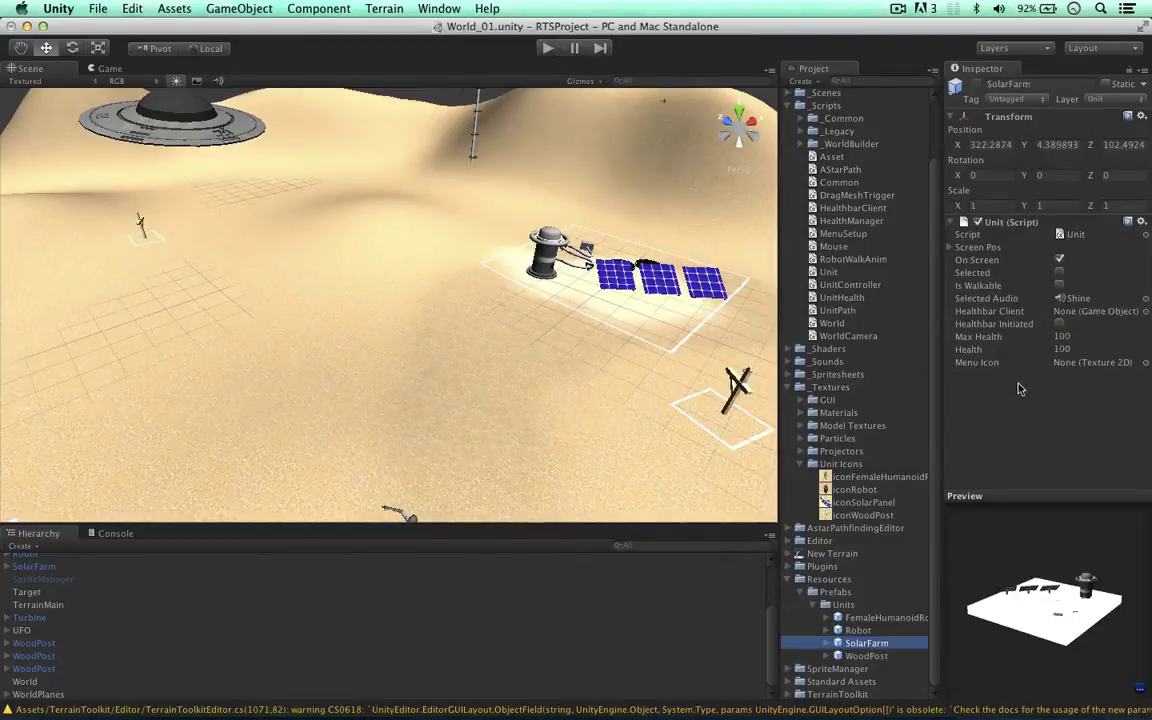
pyautogui.moveTo(858, 502); pyautogui.dragTo(1112, 364)
pyautogui.click(866, 655)
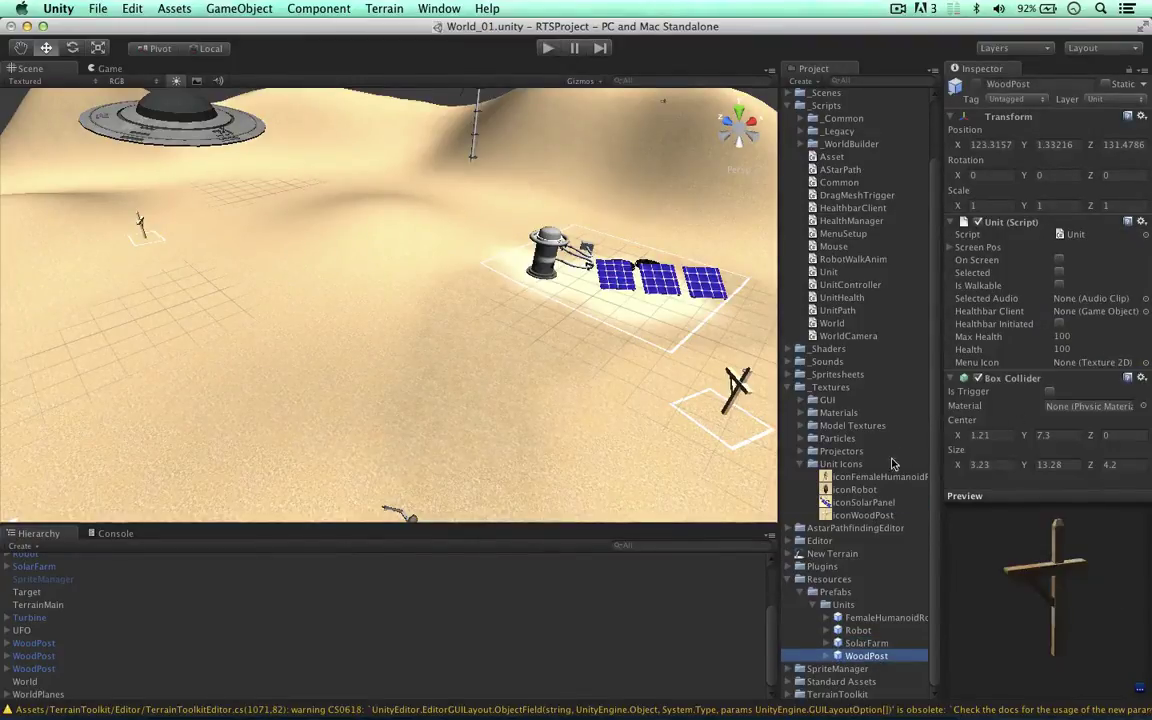
pyautogui.moveTo(862, 515); pyautogui.dragTo(1080, 358)
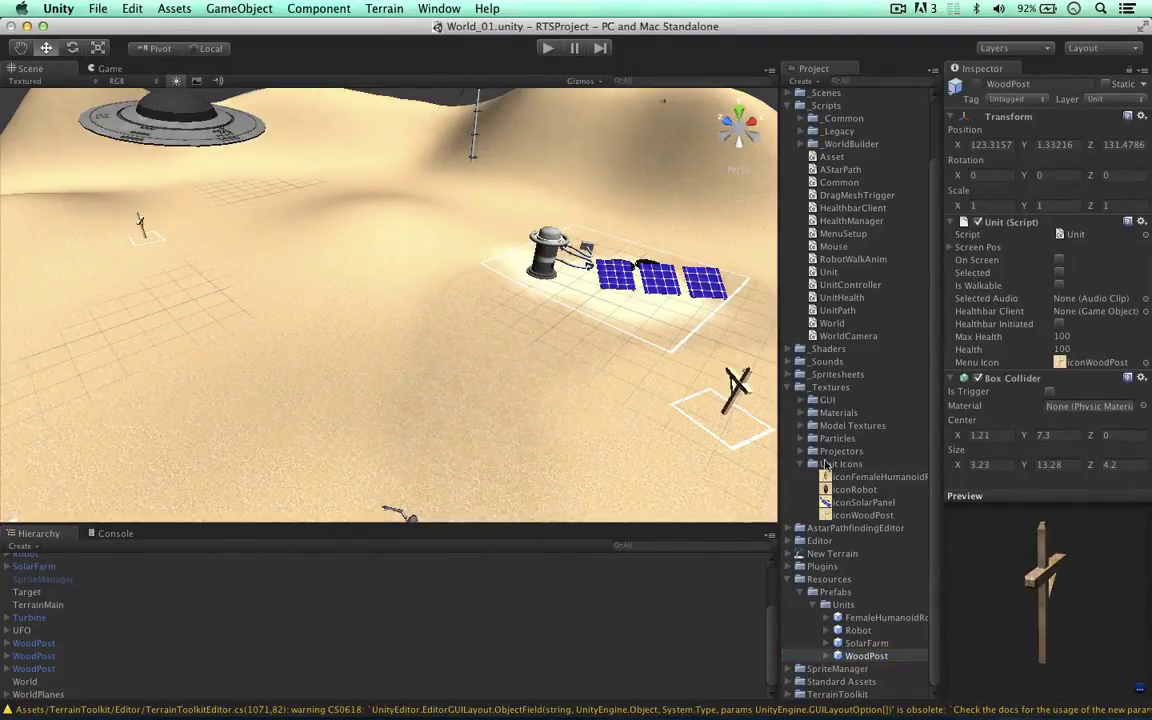